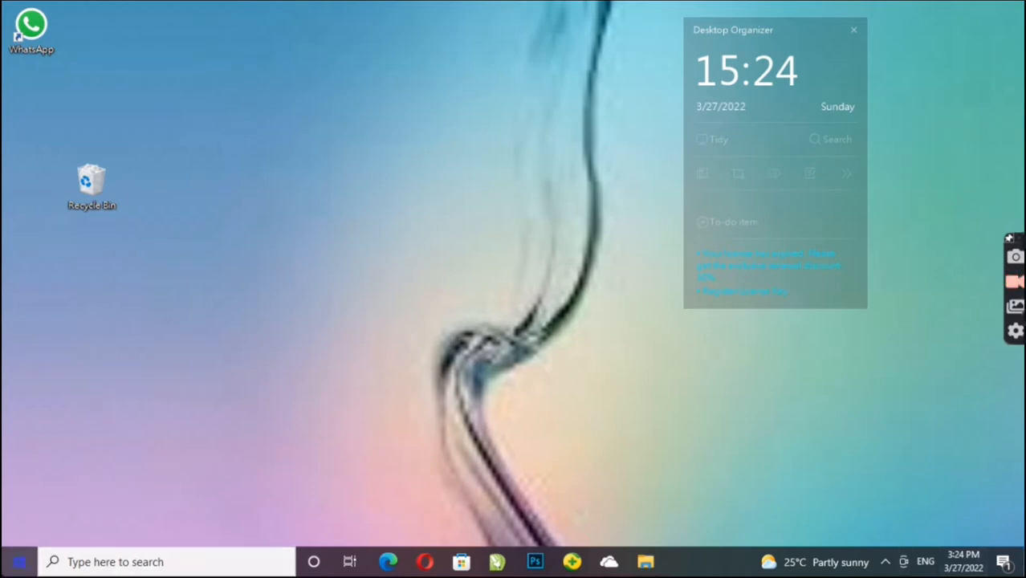
Step: Launch Word 2013, dismiss the Office activation wizard and create a new blank document
{"action": "left_click", "coordinate": [18, 564]}
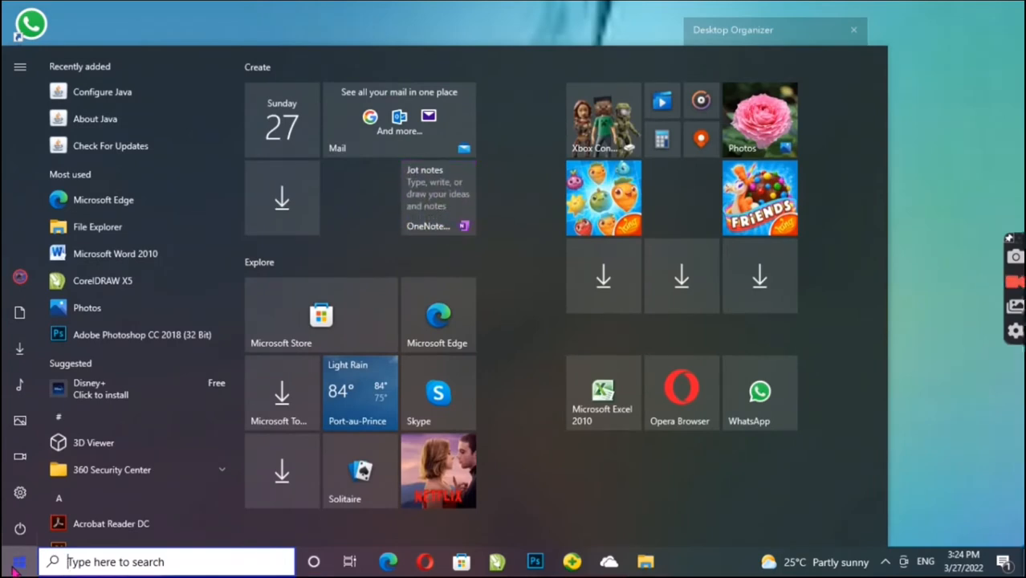
{"action": "type", "text": "wo"}
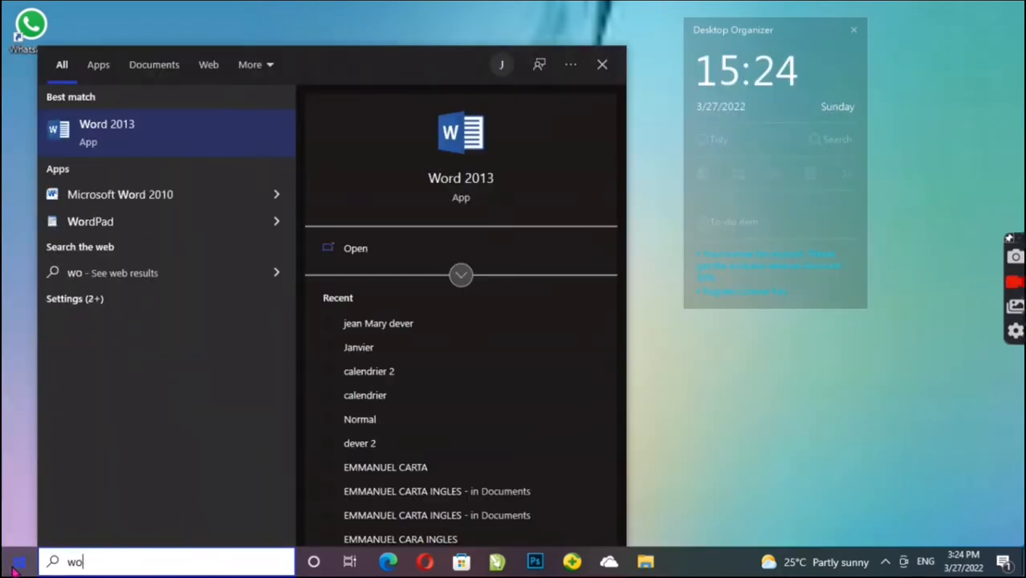
{"action": "type", "text": "rd"}
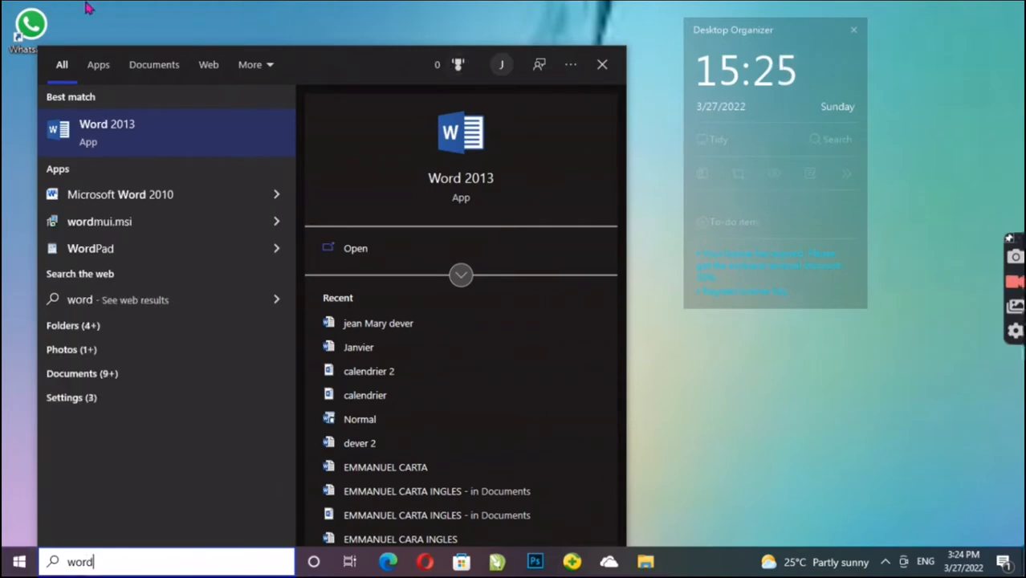
{"action": "left_click", "coordinate": [89, 138]}
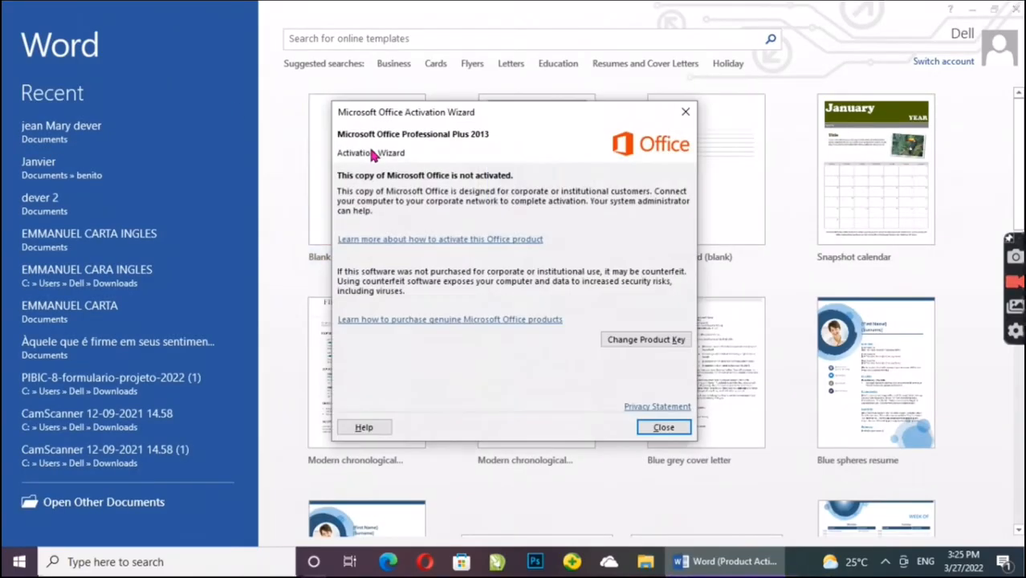
{"action": "left_click", "coordinate": [686, 113]}
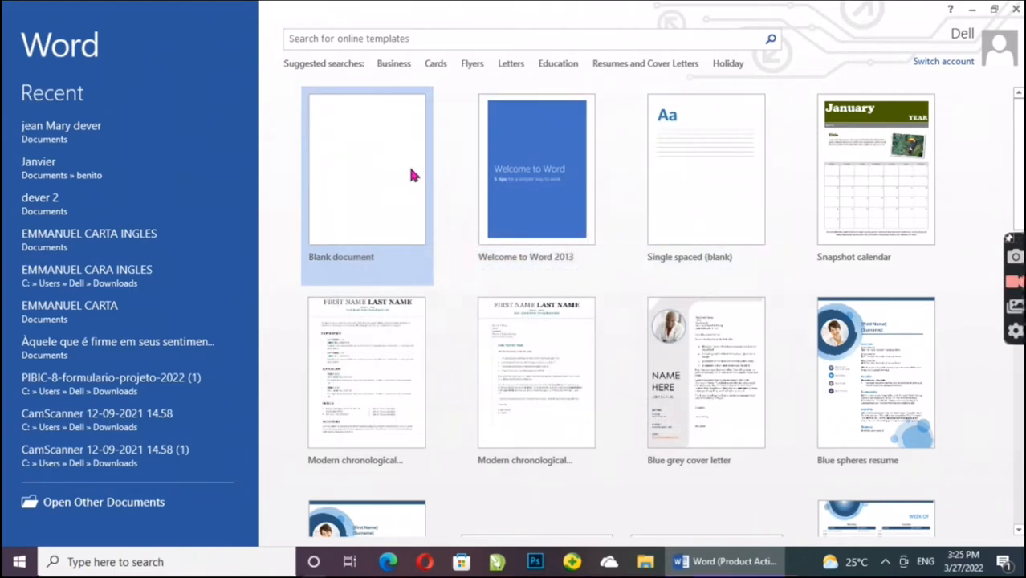
{"action": "left_click", "coordinate": [377, 169]}
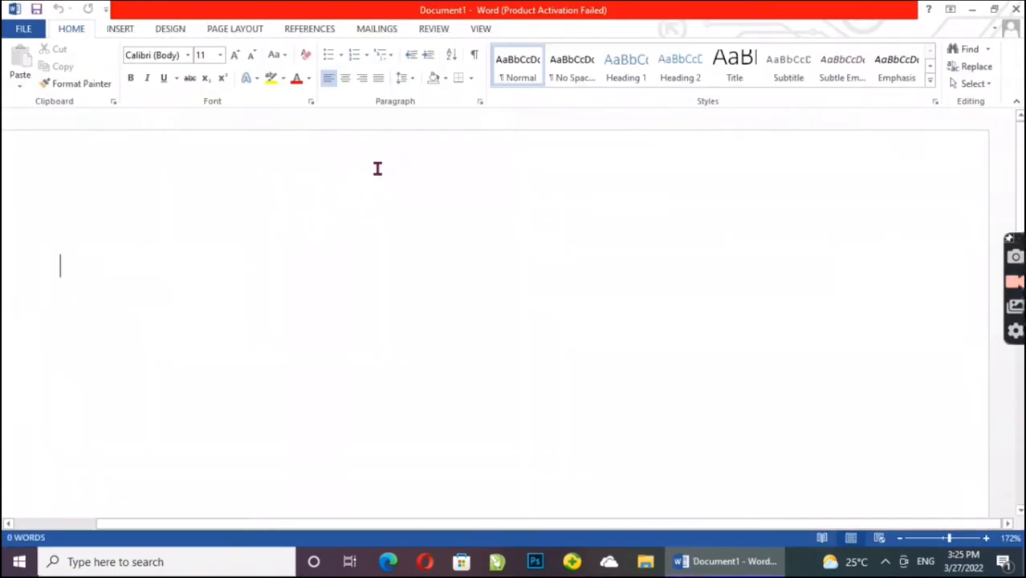
Step: Apply the Narrow margin preset, 0.5" on every side, to the blank document
{"action": "left_click", "coordinate": [920, 543]}
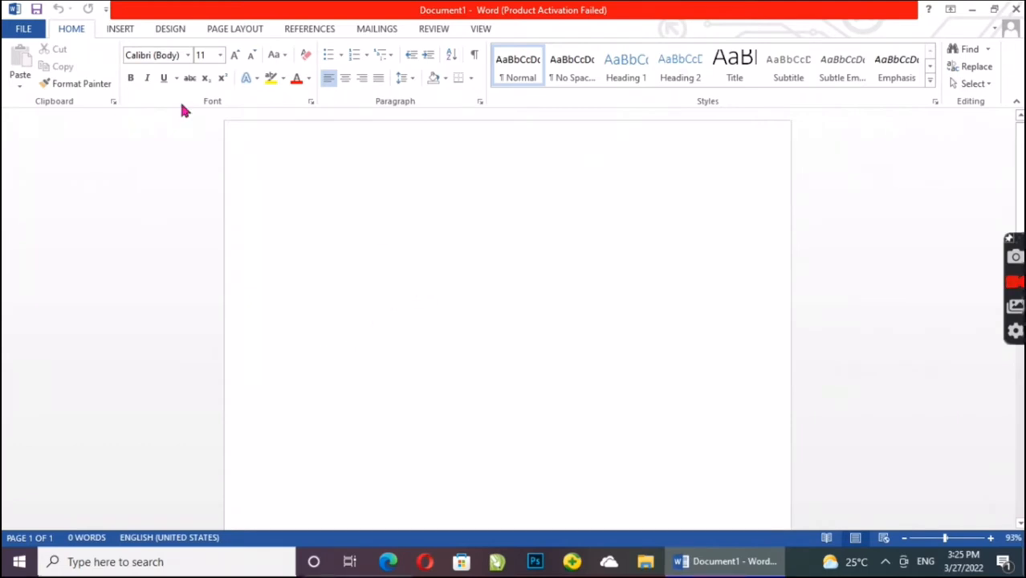
{"action": "left_click", "coordinate": [223, 32]}
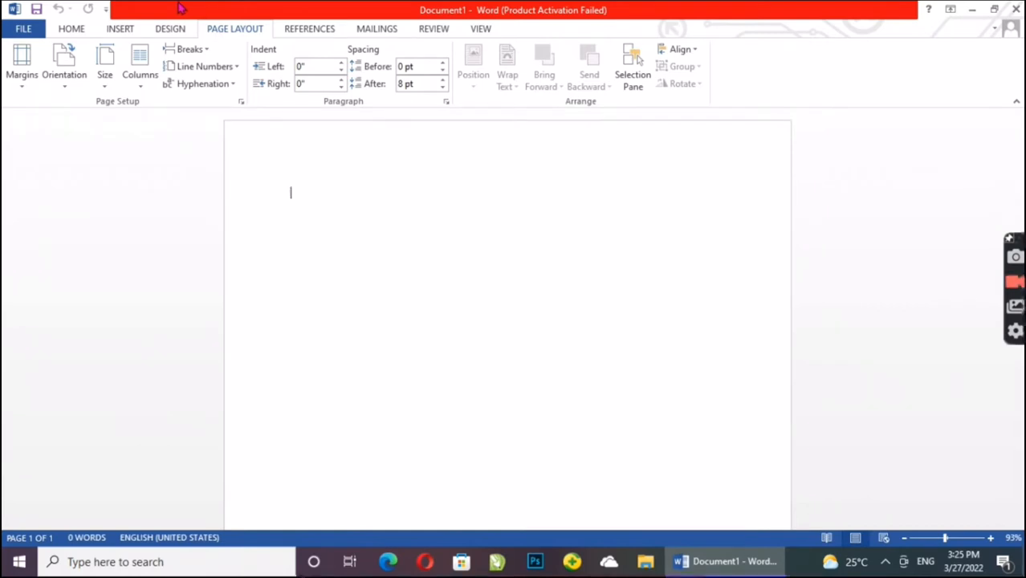
{"action": "left_click", "coordinate": [22, 71]}
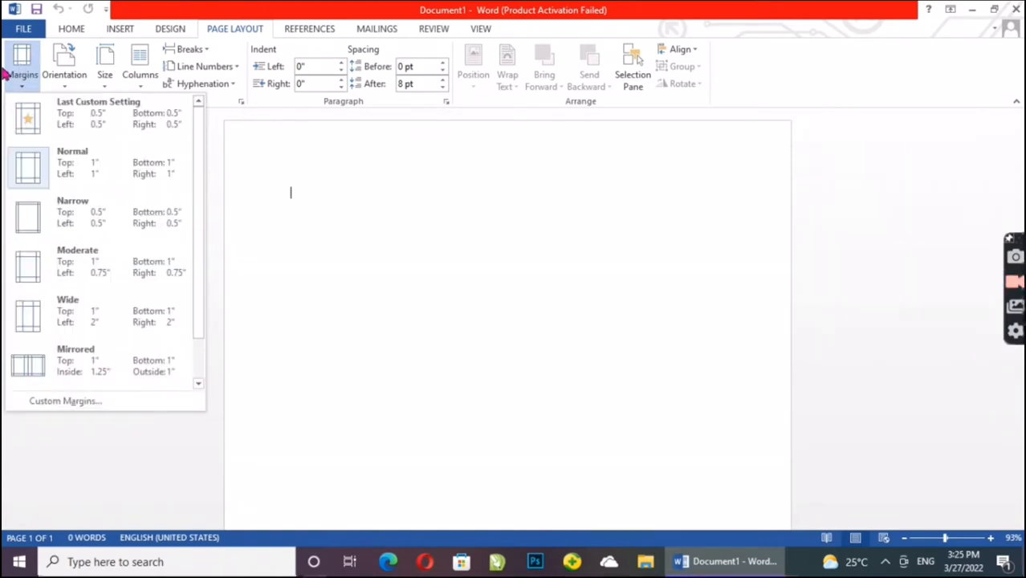
{"action": "left_click", "coordinate": [80, 227]}
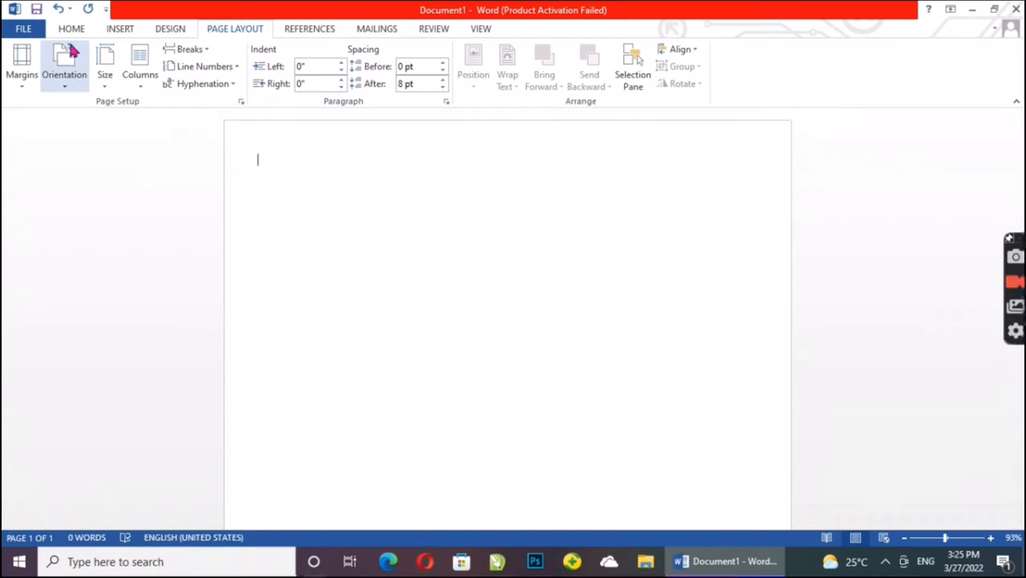
Step: Open the custom paper size settings for the document and set the page width to 2.125"
{"action": "left_click", "coordinate": [117, 77]}
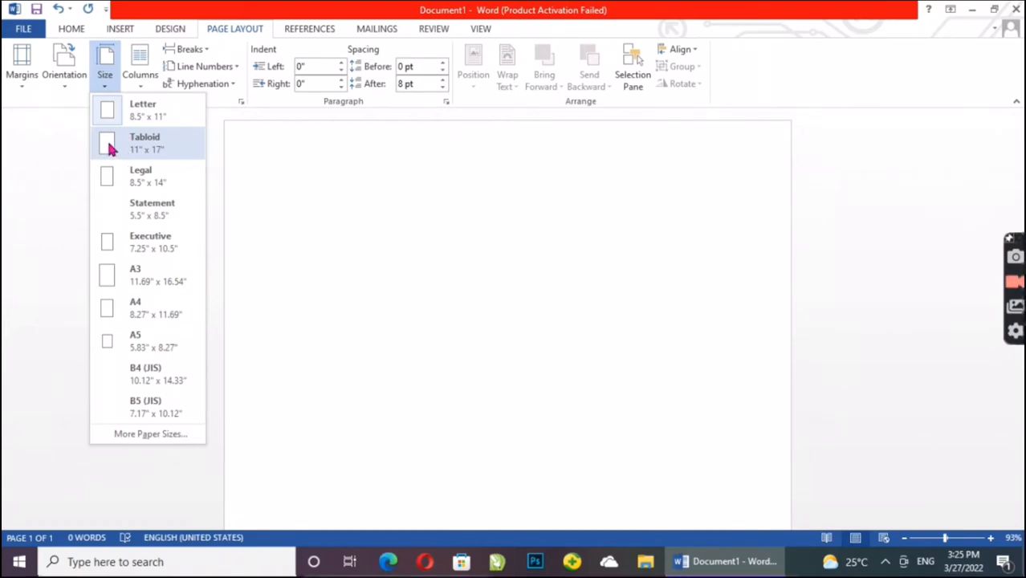
{"action": "left_click", "coordinate": [149, 434]}
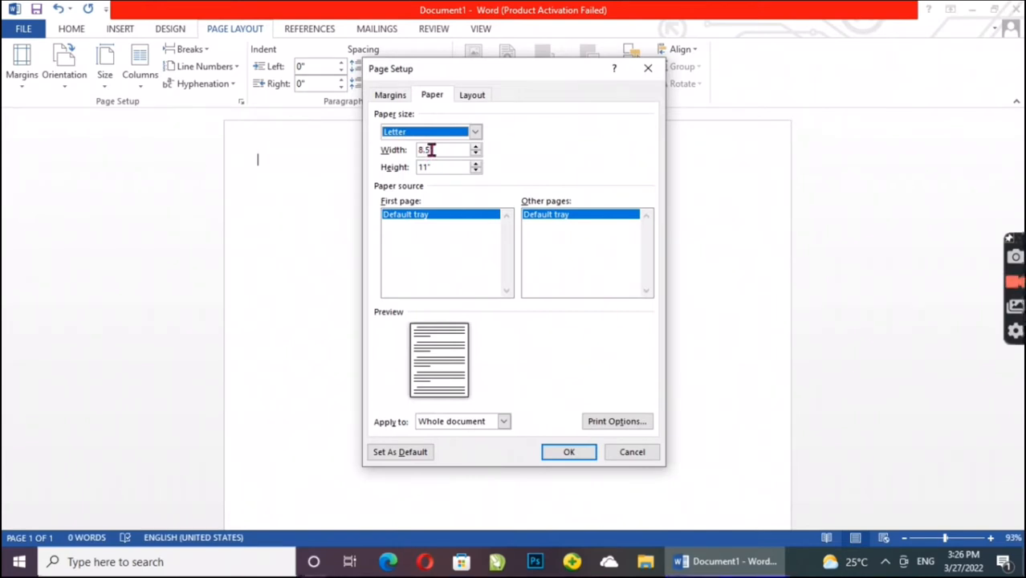
{"action": "left_click", "coordinate": [430, 150]}
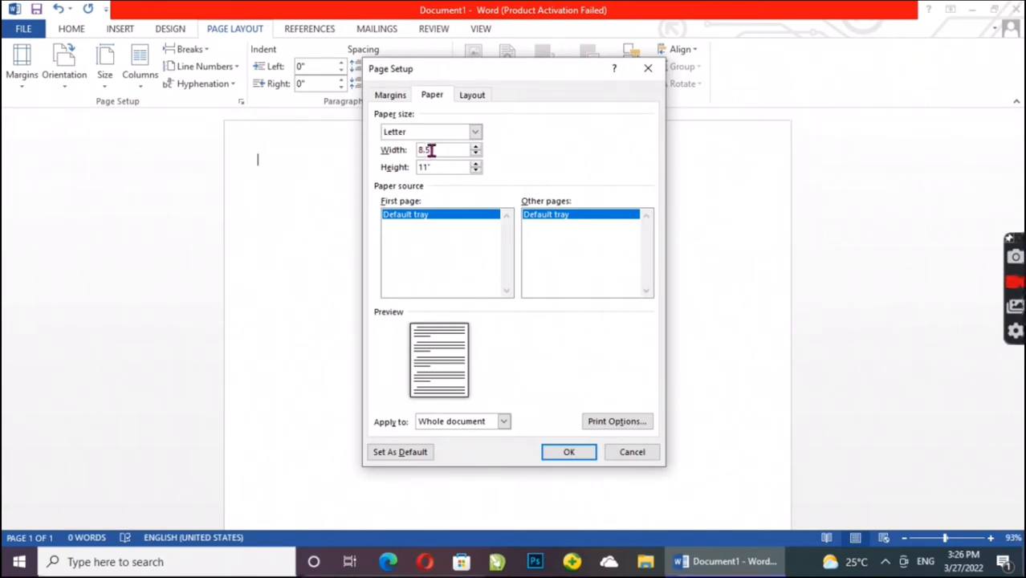
{"action": "key", "text": "BackSpace"}
{"action": "key", "text": "BackSpace"}
{"action": "key", "text": "BackSpace"}
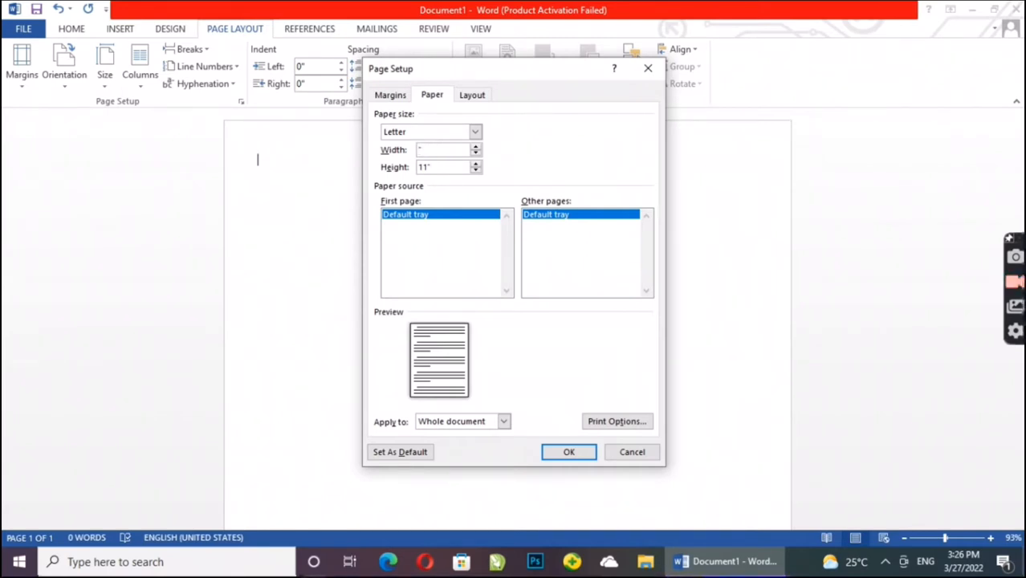
{"action": "type", "text": "2"}
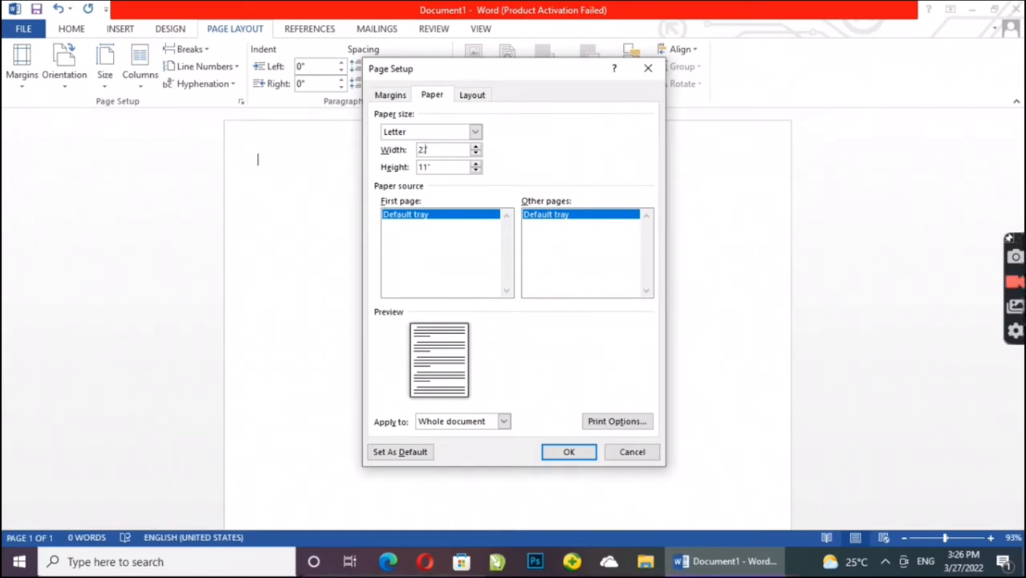
{"action": "type", "text": ".125"}
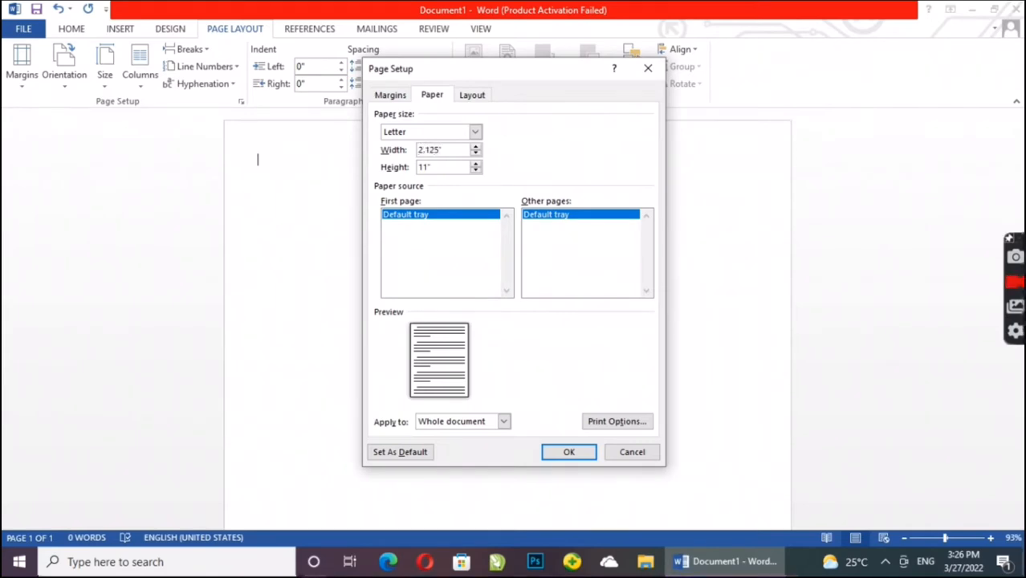
Step: Set the page height to 3.375" and apply the custom paper size to the whole document
{"action": "left_click", "coordinate": [426, 166]}
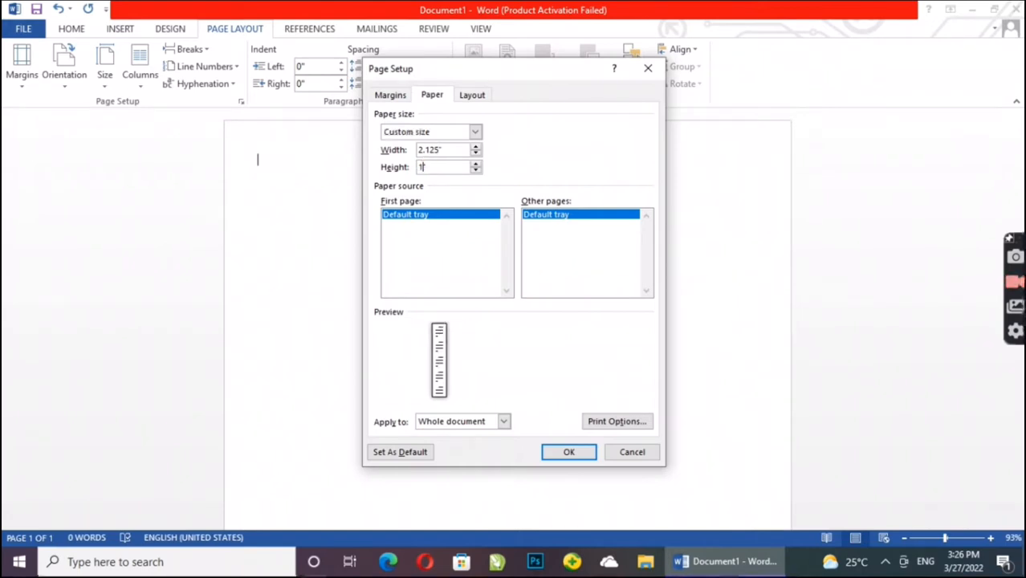
{"action": "key", "text": "BackSpace"}
{"action": "key", "text": "BackSpace"}
{"action": "type", "text": "3.375"}
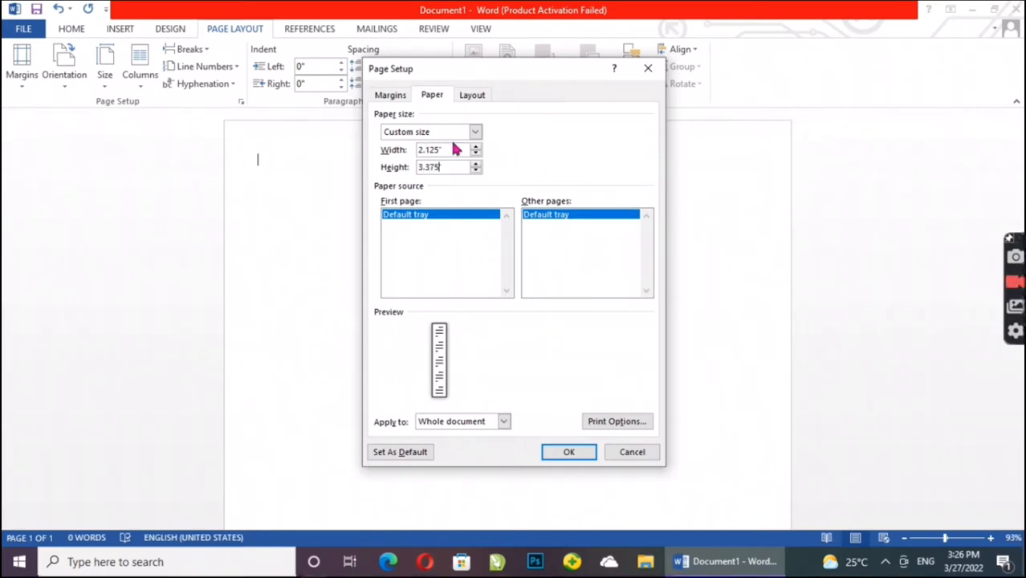
{"action": "left_click", "coordinate": [565, 454]}
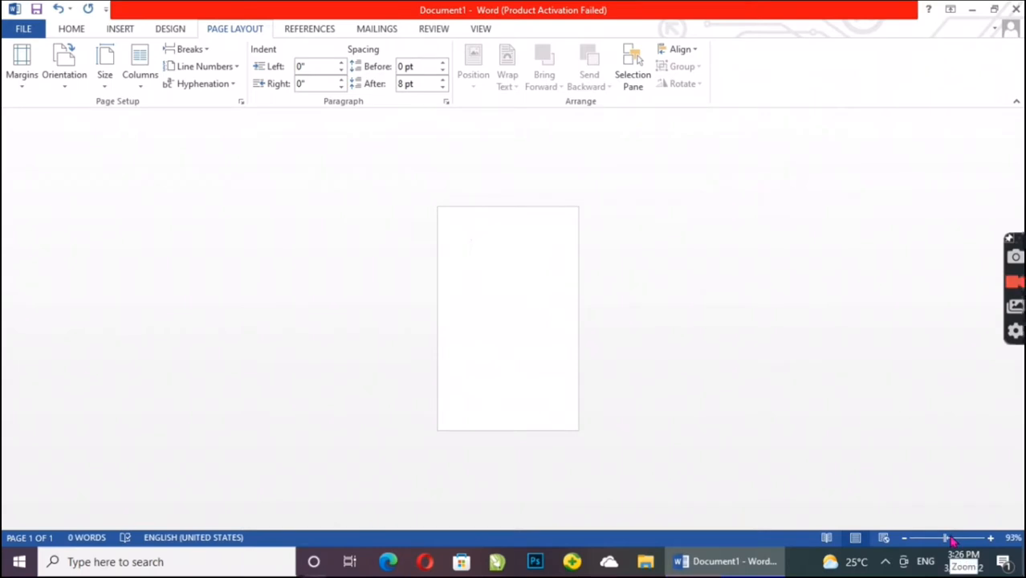
Step: Draw a rectangle shape about 2.11" wide and 3.46" high over the whole page
{"action": "left_click", "coordinate": [951, 538]}
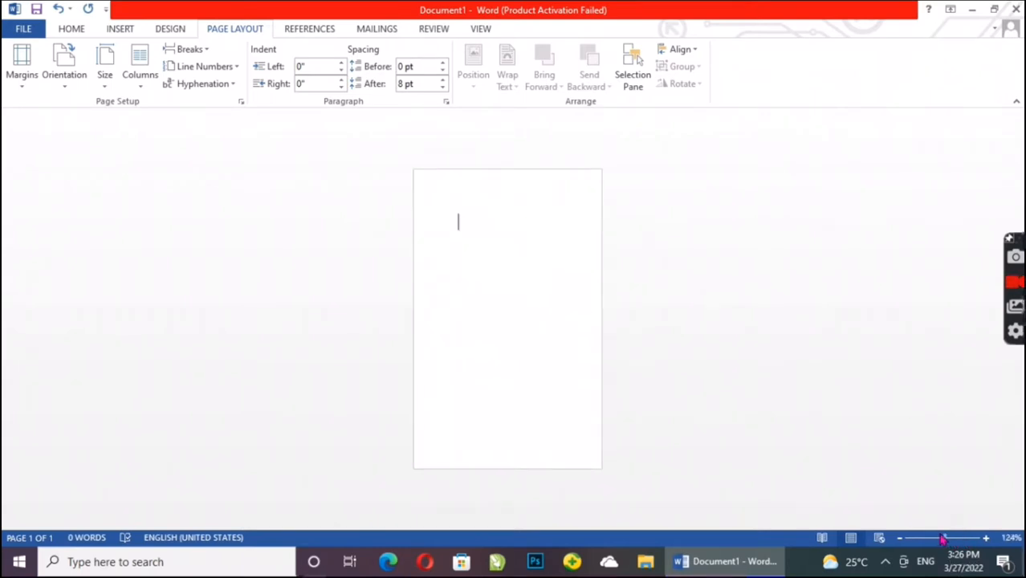
{"action": "left_click", "coordinate": [950, 539]}
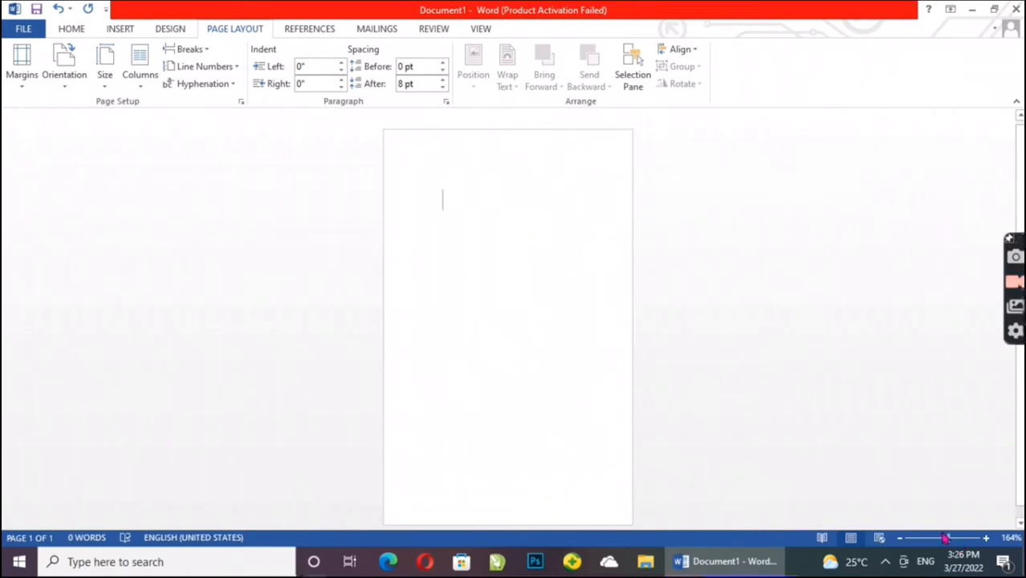
{"action": "left_click", "coordinate": [952, 540]}
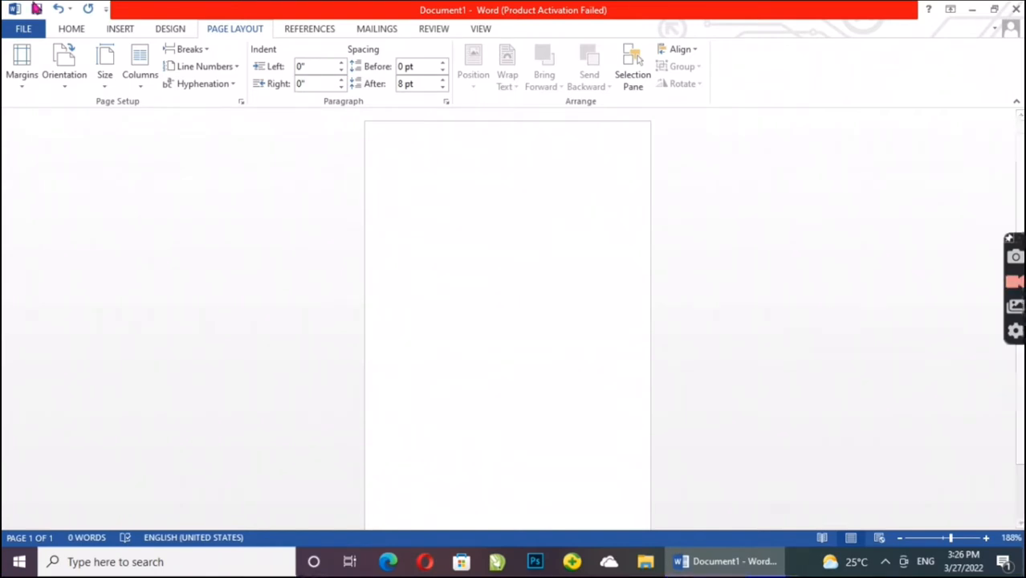
{"action": "left_click", "coordinate": [121, 29]}
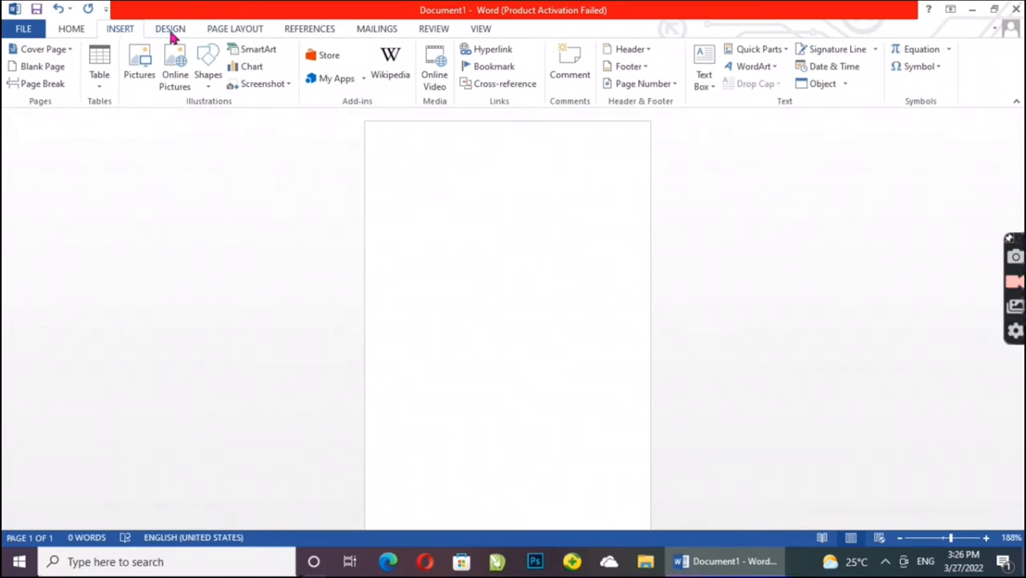
{"action": "left_click", "coordinate": [207, 68]}
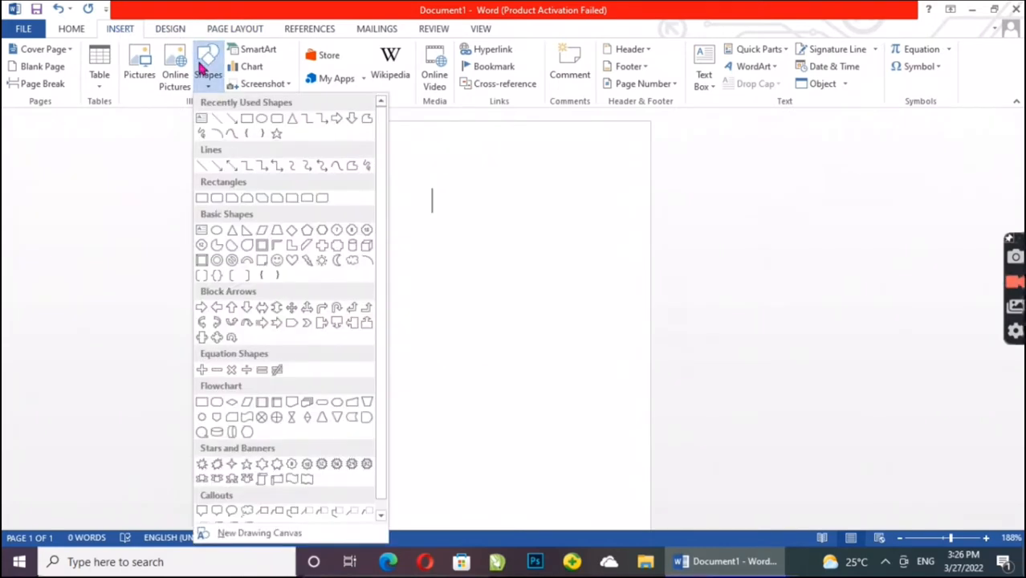
{"action": "left_click", "coordinate": [249, 119]}
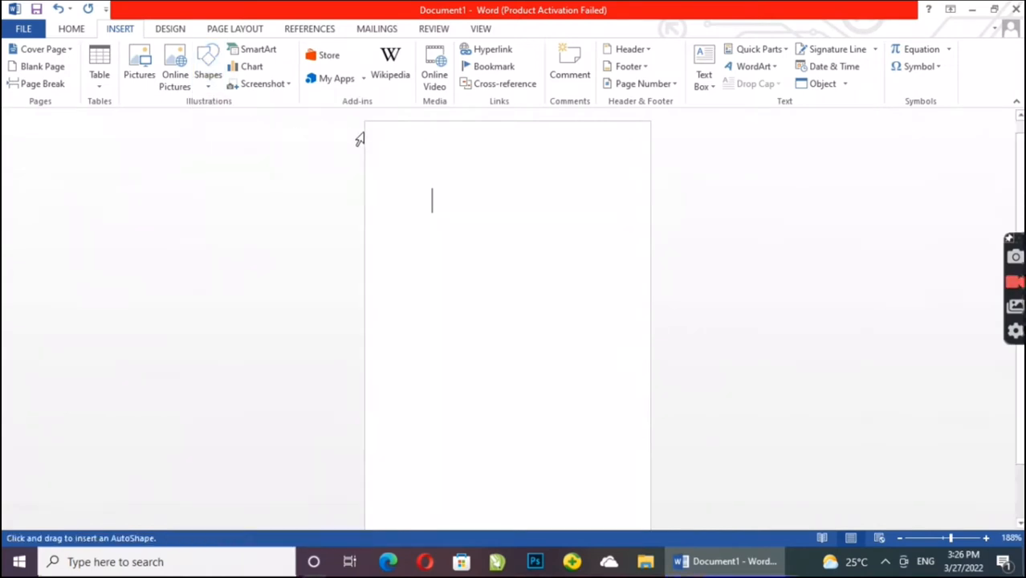
{"action": "mouse_move", "coordinate": [367, 124]}
{"action": "left_mouse_down"}
{"action": "mouse_move", "coordinate": [602, 440]}
{"action": "mouse_move", "coordinate": [651, 542]}
{"action": "left_mouse_up"}
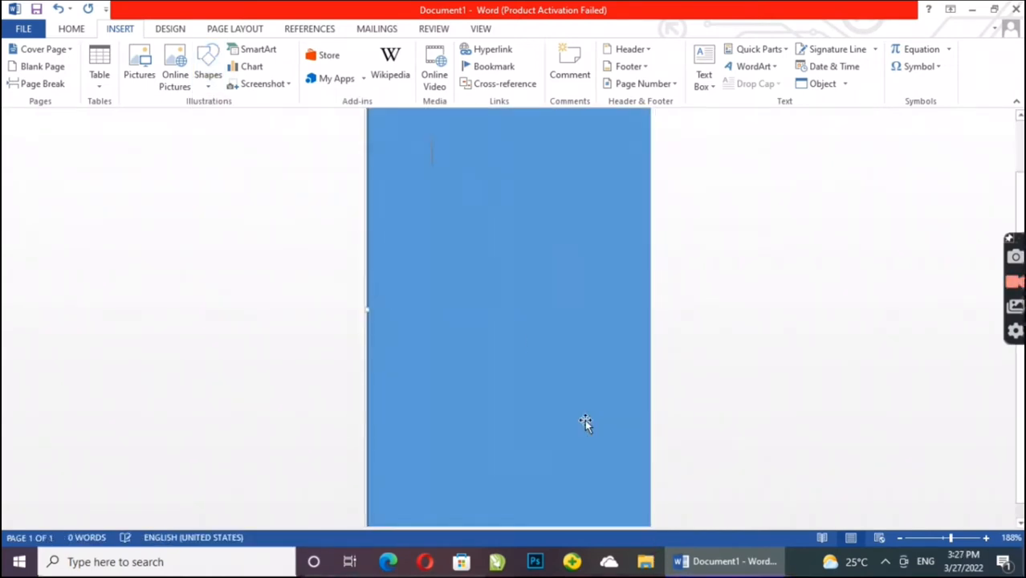
Step: Align the rectangle with the page's edges and widen it to about 2.22" so it covers the full page width
{"action": "left_click_drag", "start_coordinate": [442, 218], "coordinate": [502, 249]}
{"action": "left_click_drag", "start_coordinate": [1020, 211], "coordinate": [1020, 160]}
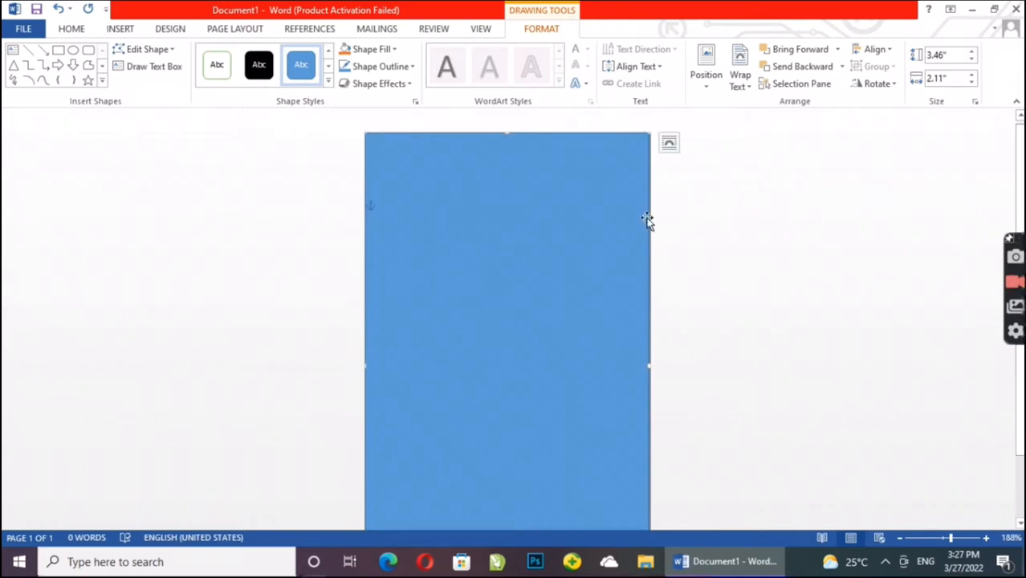
{"action": "scroll", "coordinate": [554, 274], "scroll_direction": "down", "scroll_amount": 2}
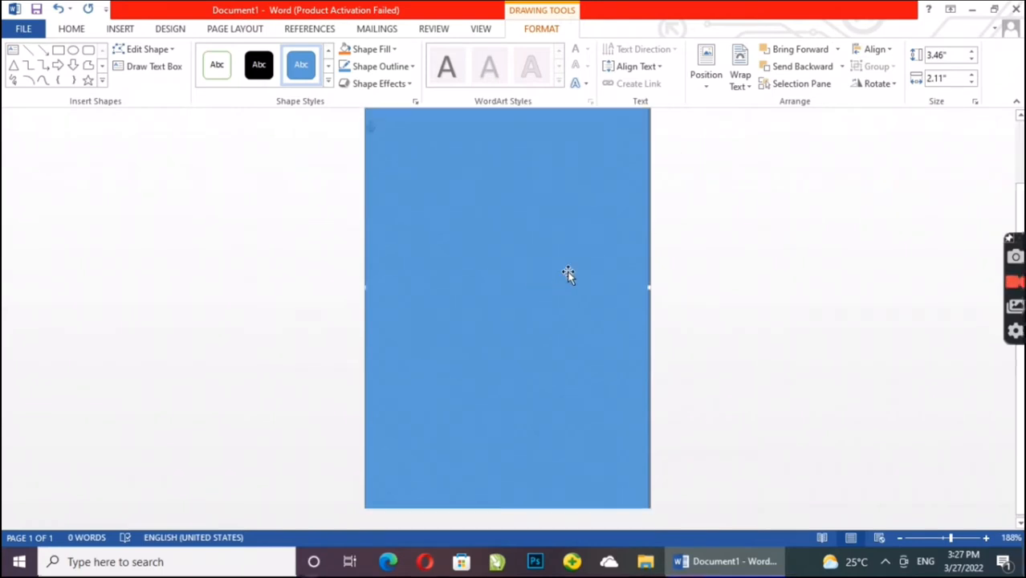
{"action": "left_click", "coordinate": [860, 284]}
{"action": "left_click", "coordinate": [523, 261]}
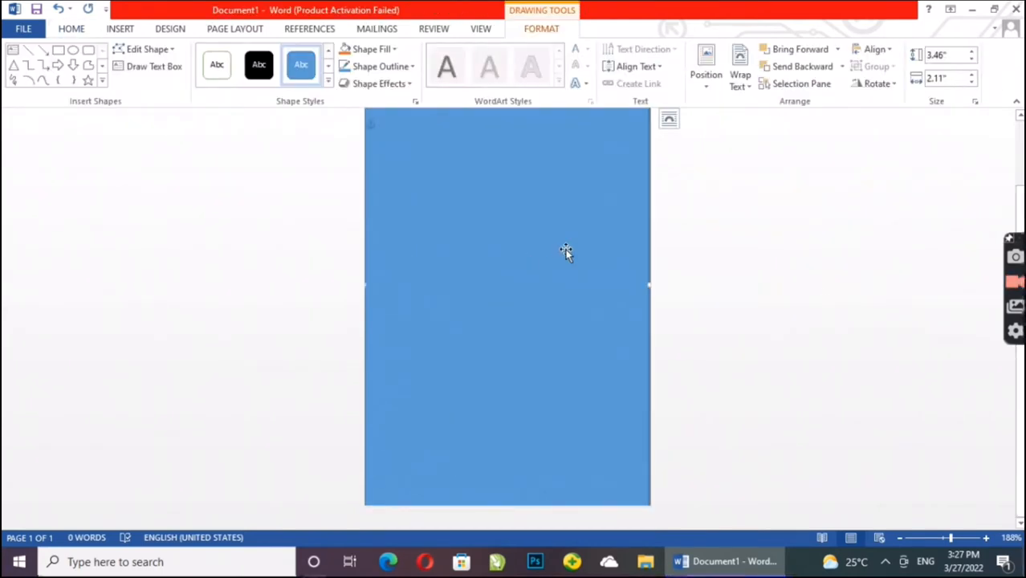
{"action": "left_click_drag", "start_coordinate": [647, 284], "coordinate": [665, 287]}
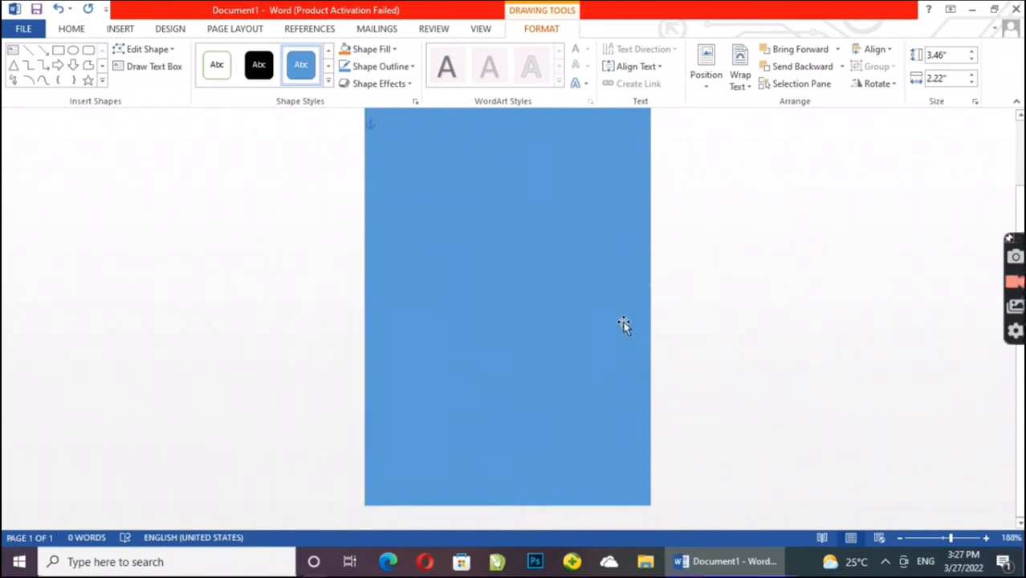
{"action": "scroll", "coordinate": [790, 321], "scroll_direction": "up", "scroll_amount": 1}
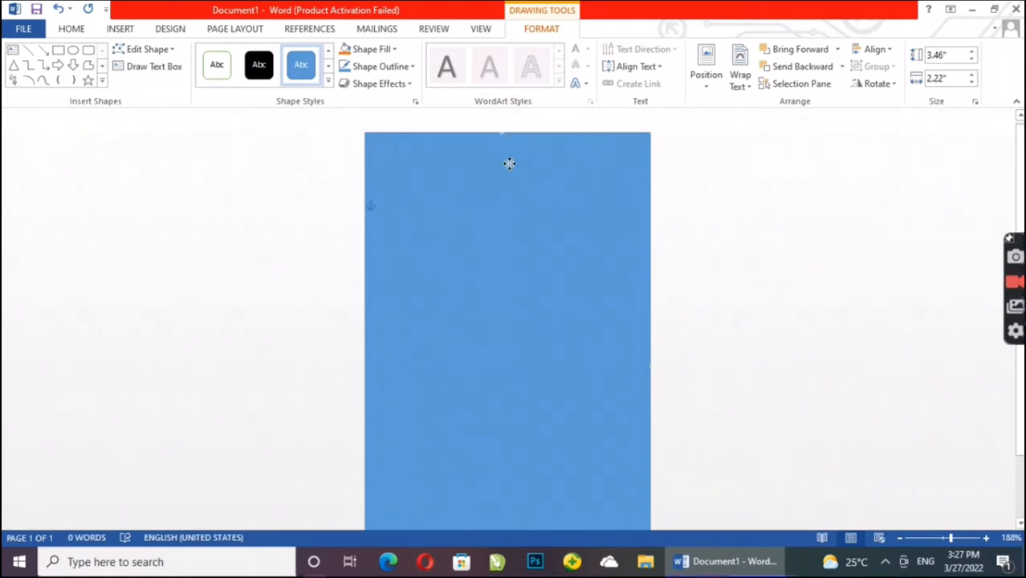
{"action": "scroll", "coordinate": [793, 245], "scroll_direction": "down", "scroll_amount": 1}
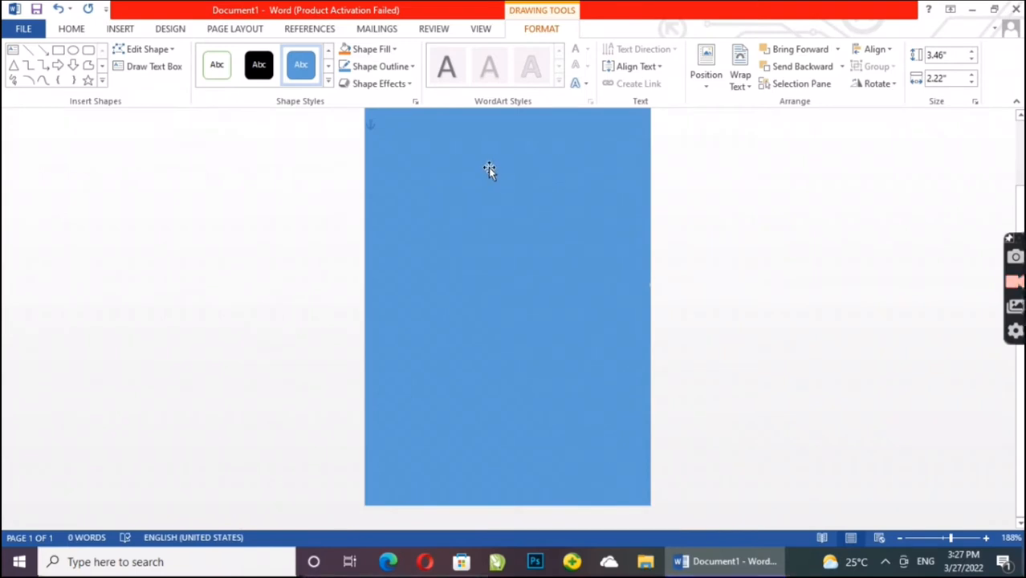
Step: Fill the rectangle with a custom purple, RGB 117, 111, 193
{"action": "left_click", "coordinate": [382, 50]}
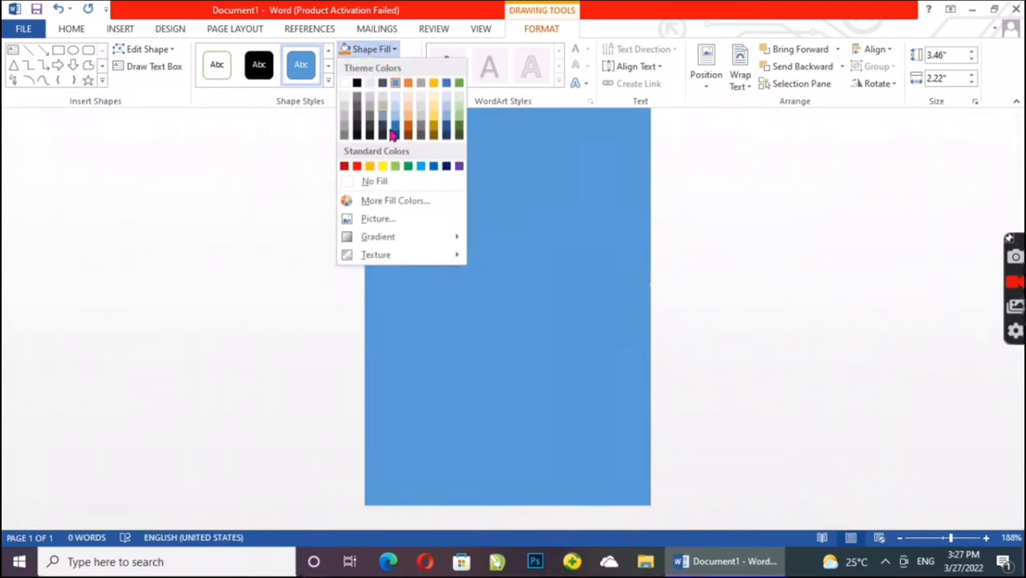
{"action": "left_click", "coordinate": [403, 203]}
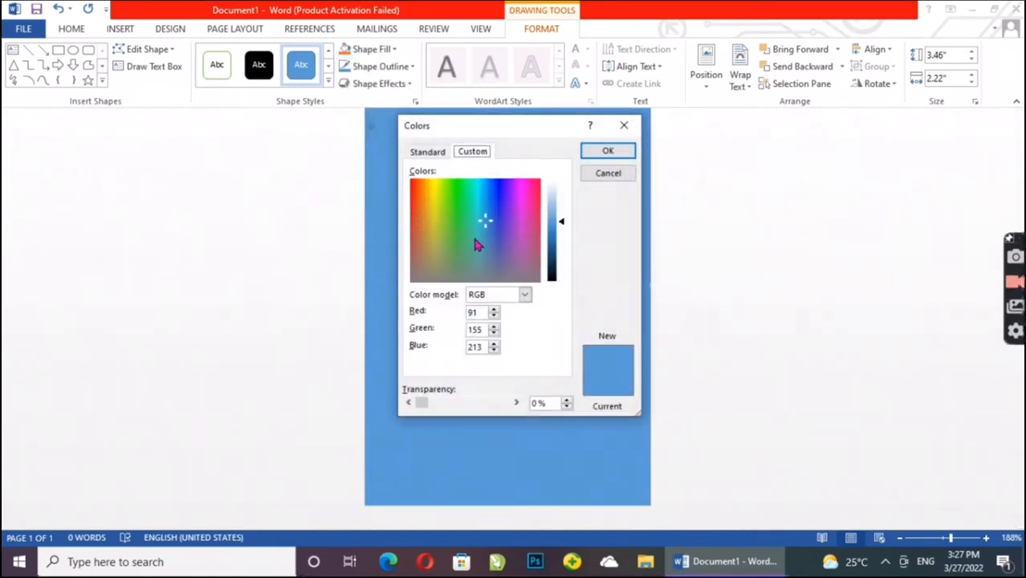
{"action": "left_click", "coordinate": [497, 241]}
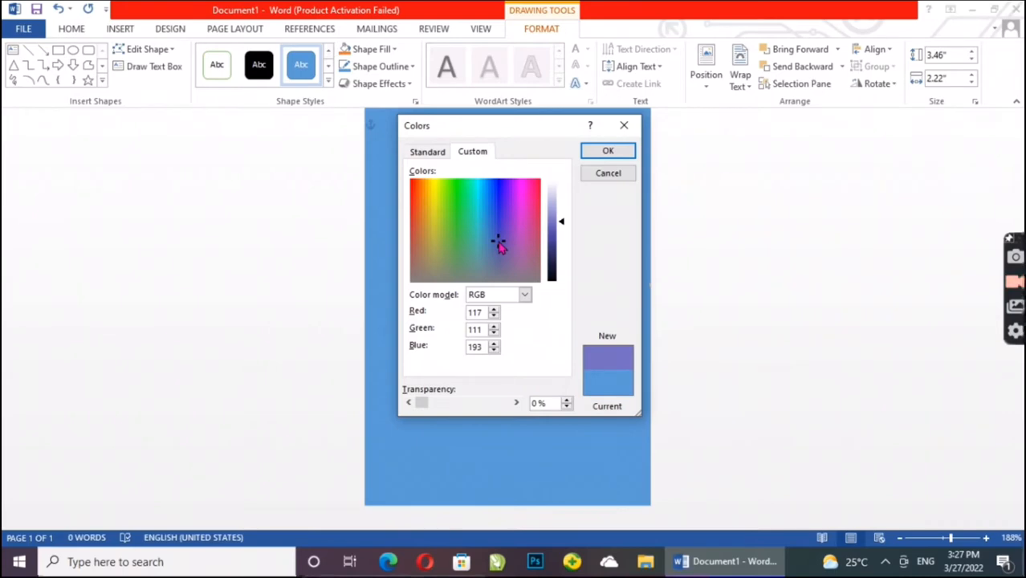
{"action": "left_click", "coordinate": [596, 158]}
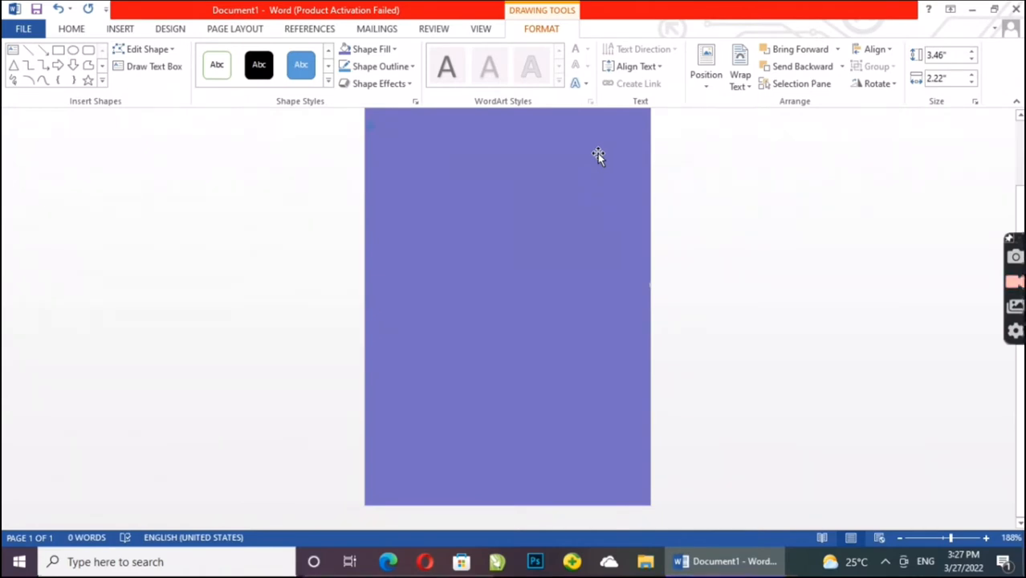
Step: Apply the light From Center gradient variation to the purple background rectangle
{"action": "left_click", "coordinate": [386, 49]}
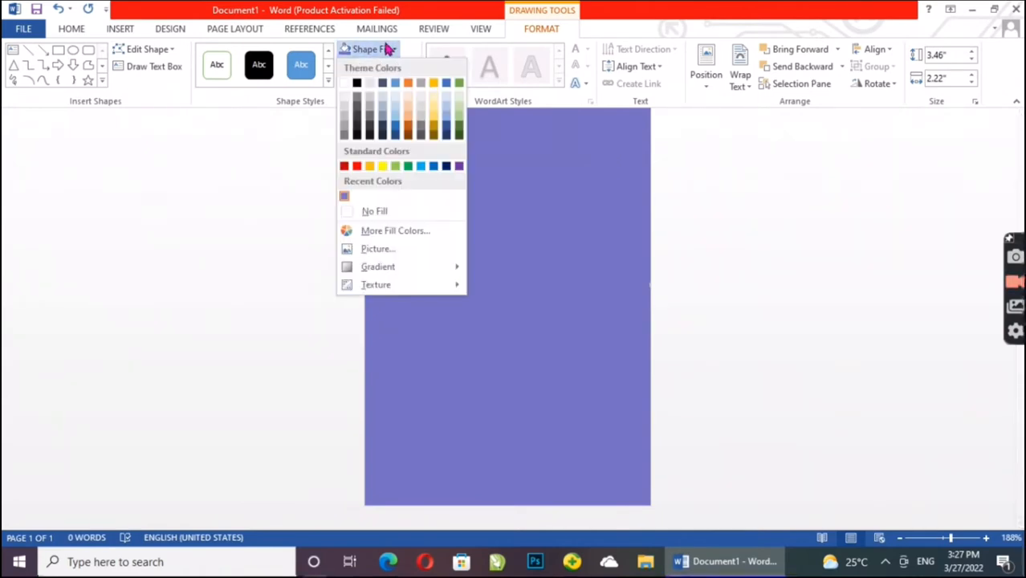
{"action": "mouse_move", "coordinate": [406, 272]}
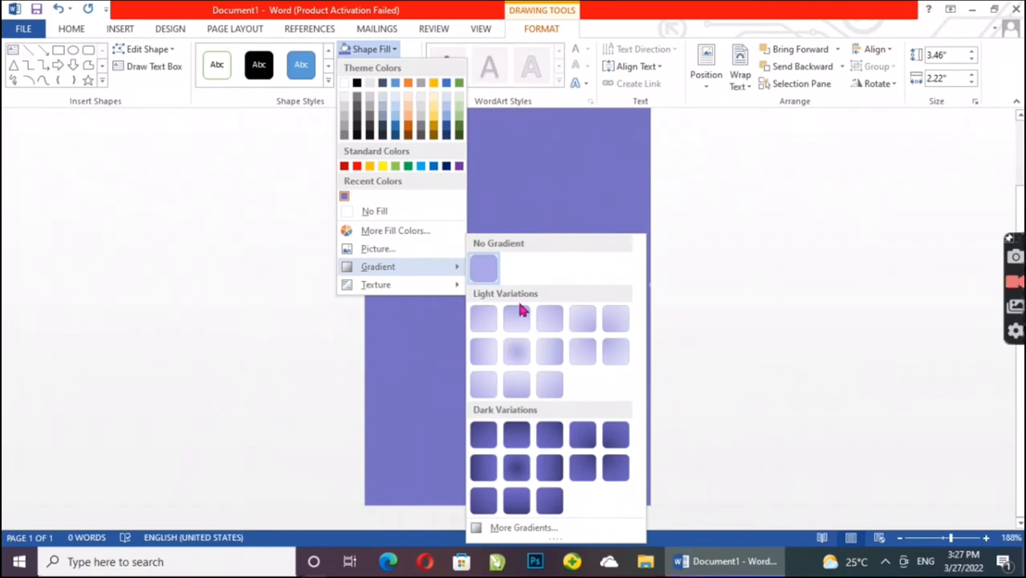
{"action": "left_click", "coordinate": [526, 354]}
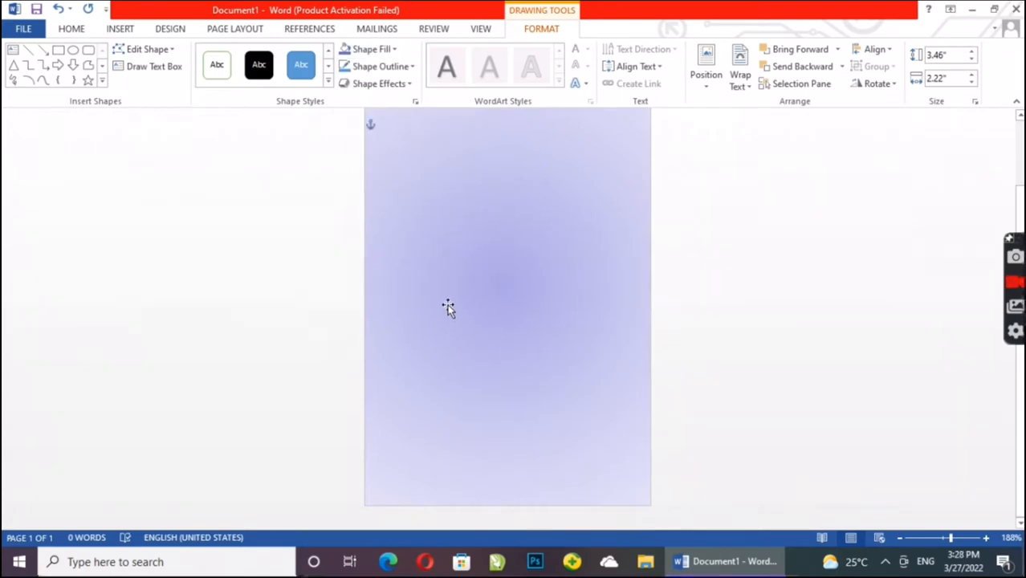
Step: Stretch the background rectangle upward to about 3.66" high so it extends past the page's top edge
{"action": "scroll", "coordinate": [445, 300], "scroll_direction": "up", "scroll_amount": 3}
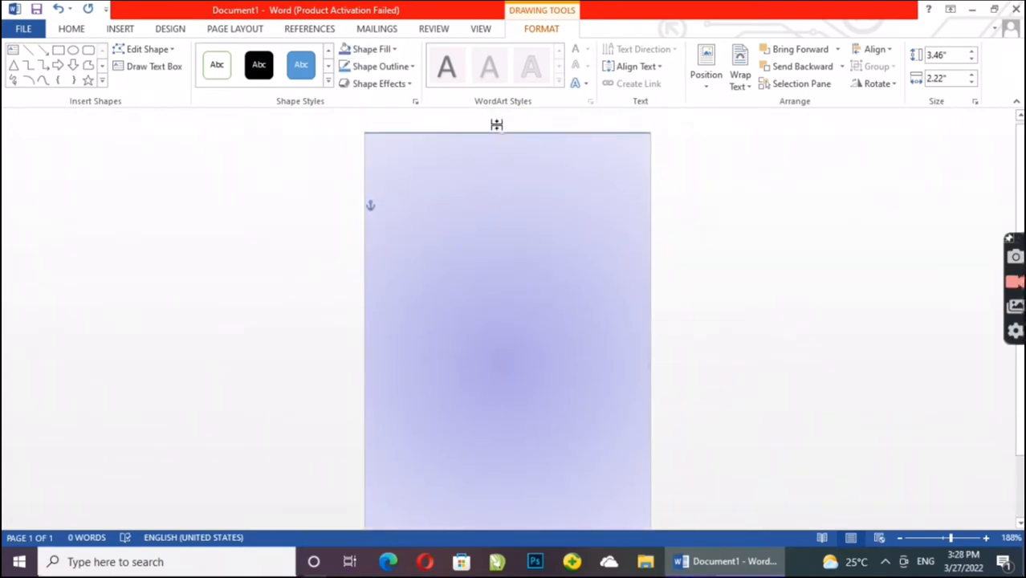
{"action": "left_click_drag", "start_coordinate": [499, 133], "coordinate": [492, 103]}
{"action": "scroll", "coordinate": [682, 329], "scroll_direction": "down", "scroll_amount": 3}
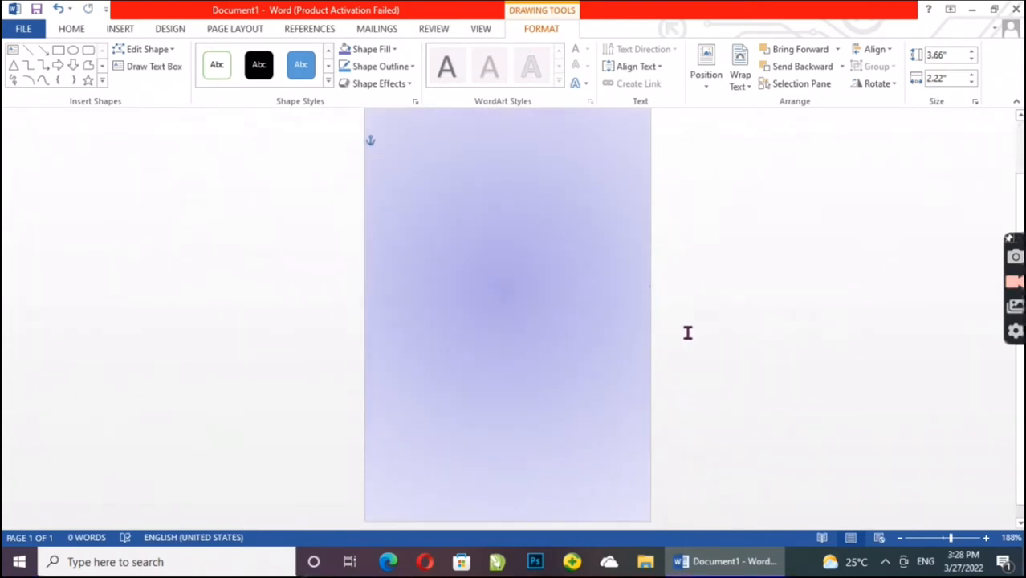
{"action": "scroll", "coordinate": [858, 303], "scroll_direction": "up", "scroll_amount": 1}
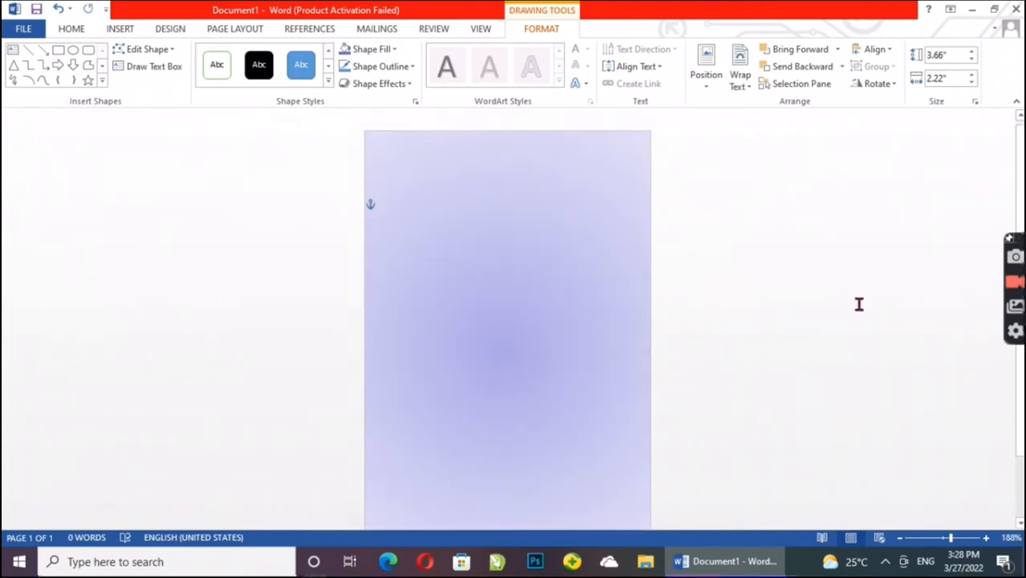
{"action": "left_click", "coordinate": [877, 307]}
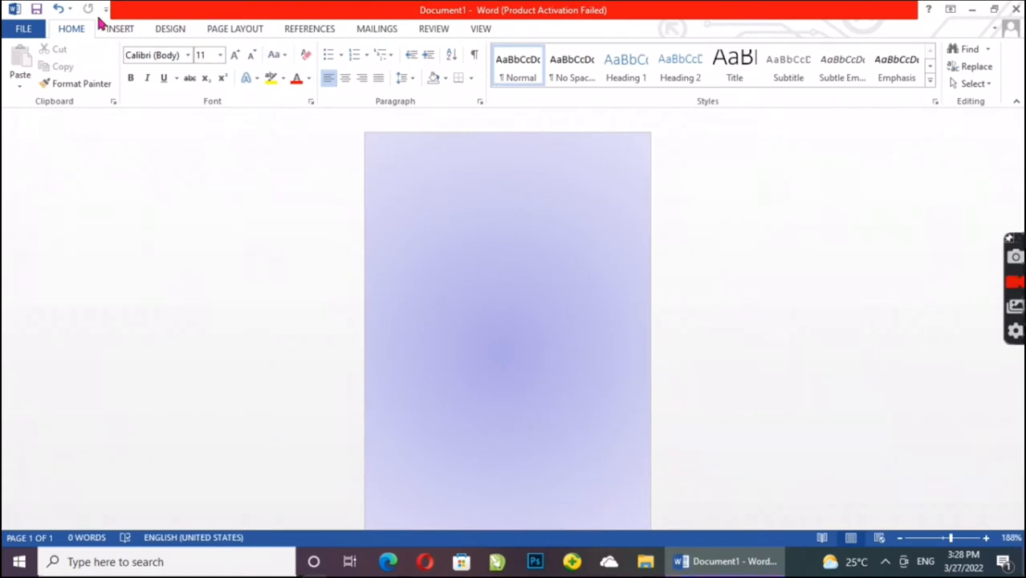
Step: Draw an oval about 1.84" high and 2.25" wide and place it over the upper part of the card
{"action": "left_click", "coordinate": [126, 29]}
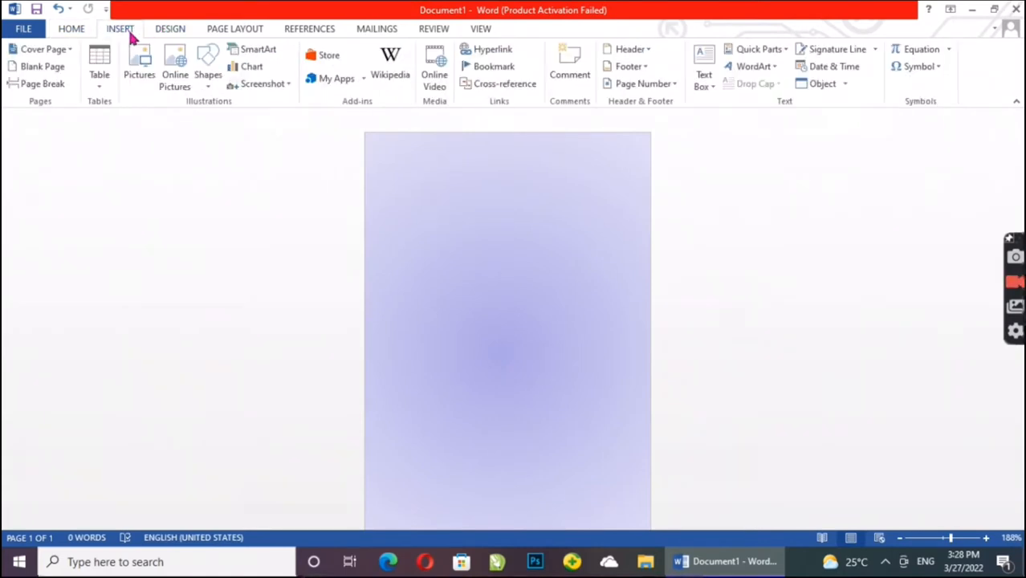
{"action": "left_click", "coordinate": [207, 71]}
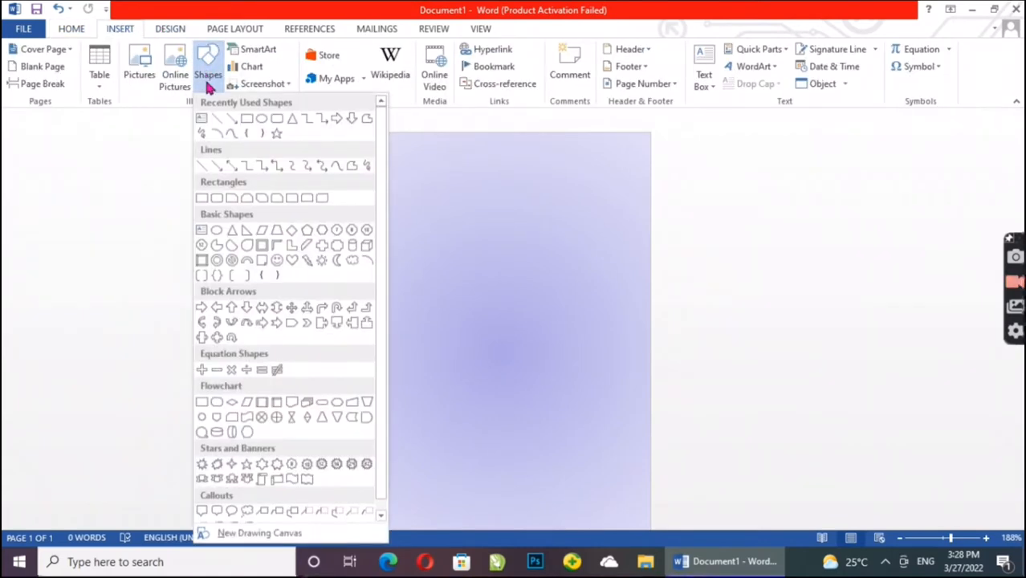
{"action": "left_click", "coordinate": [262, 120]}
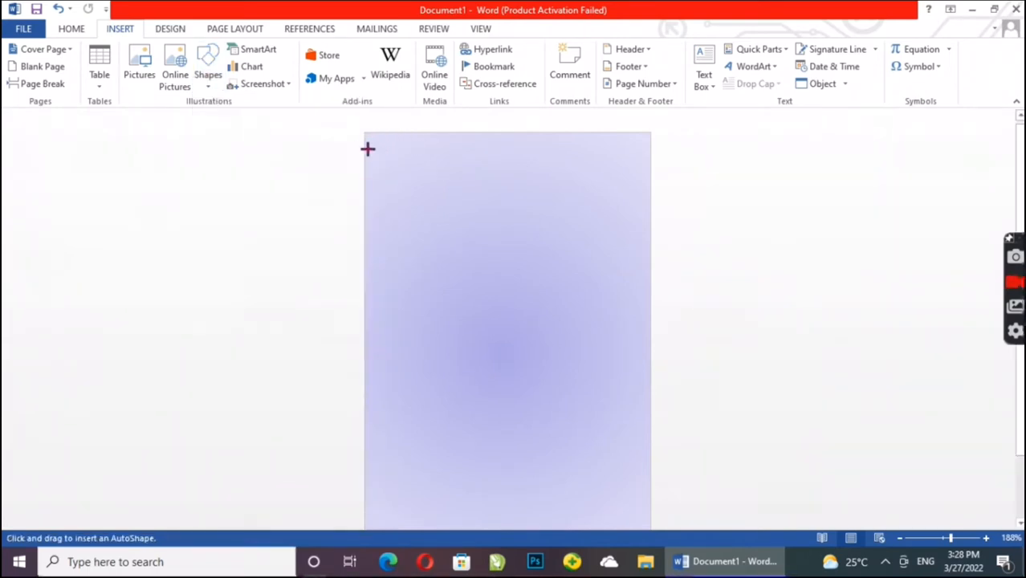
{"action": "mouse_move", "coordinate": [369, 147]}
{"action": "left_mouse_down"}
{"action": "mouse_move", "coordinate": [653, 369]}
{"action": "mouse_move", "coordinate": [673, 397]}
{"action": "left_mouse_up"}
{"action": "mouse_move", "coordinate": [524, 316]}
{"action": "left_mouse_down"}
{"action": "mouse_move", "coordinate": [507, 299]}
{"action": "mouse_move", "coordinate": [508, 319]}
{"action": "left_mouse_up"}
{"action": "left_click_drag", "start_coordinate": [562, 191], "coordinate": [508, 222]}
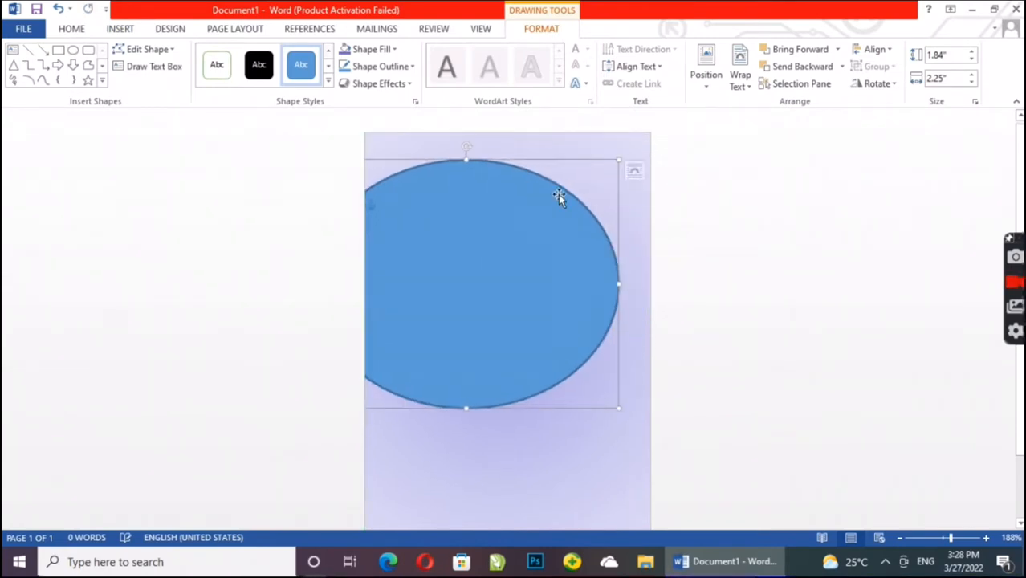
{"action": "left_click_drag", "start_coordinate": [432, 255], "coordinate": [484, 262]}
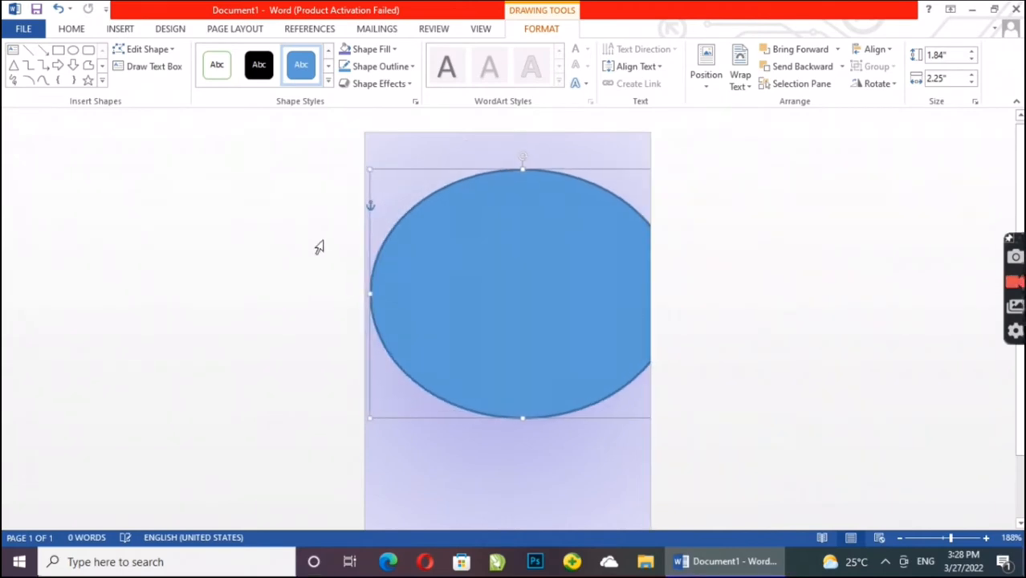
Step: Enlarge the oval to about 2.33" high and 2.56" wide and centre it across the page's top, leaving only its lower curve showing
{"action": "left_click_drag", "start_coordinate": [369, 170], "coordinate": [327, 133]}
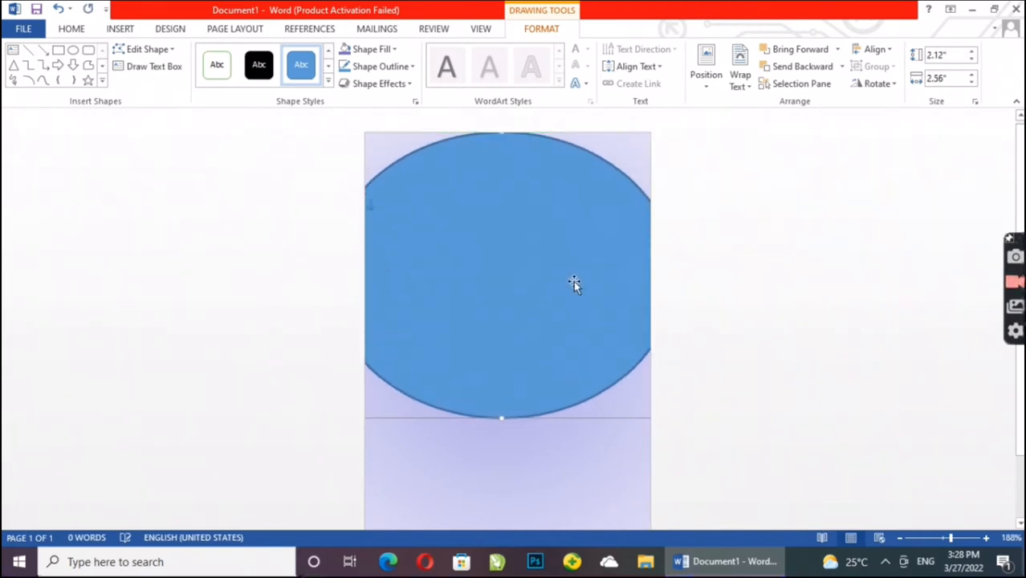
{"action": "left_click_drag", "start_coordinate": [572, 285], "coordinate": [572, 217]}
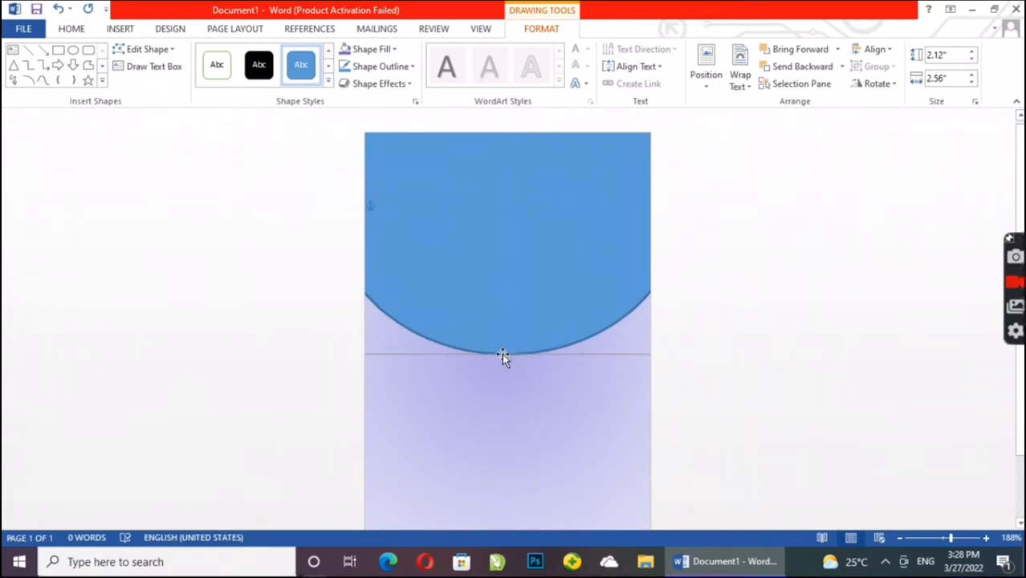
{"action": "left_click_drag", "start_coordinate": [506, 353], "coordinate": [516, 383]}
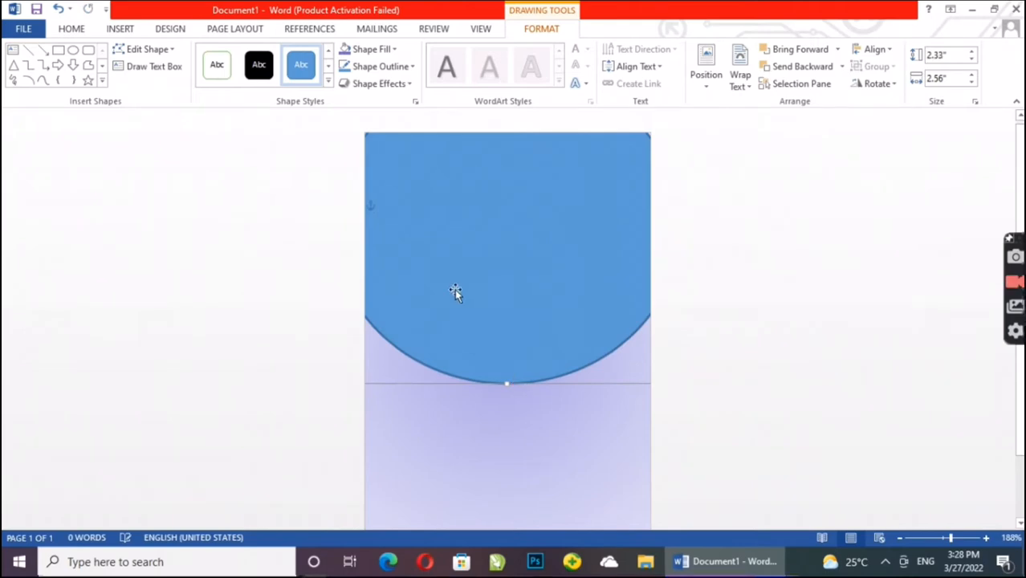
{"action": "left_click", "coordinate": [759, 322]}
{"action": "left_click_drag", "start_coordinate": [486, 223], "coordinate": [459, 208]}
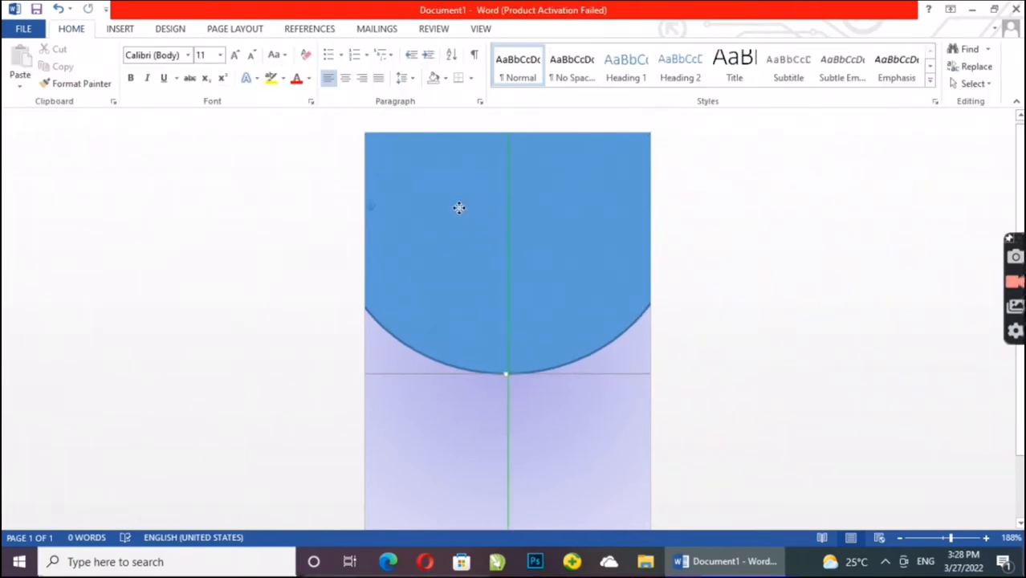
{"action": "left_click", "coordinate": [675, 312]}
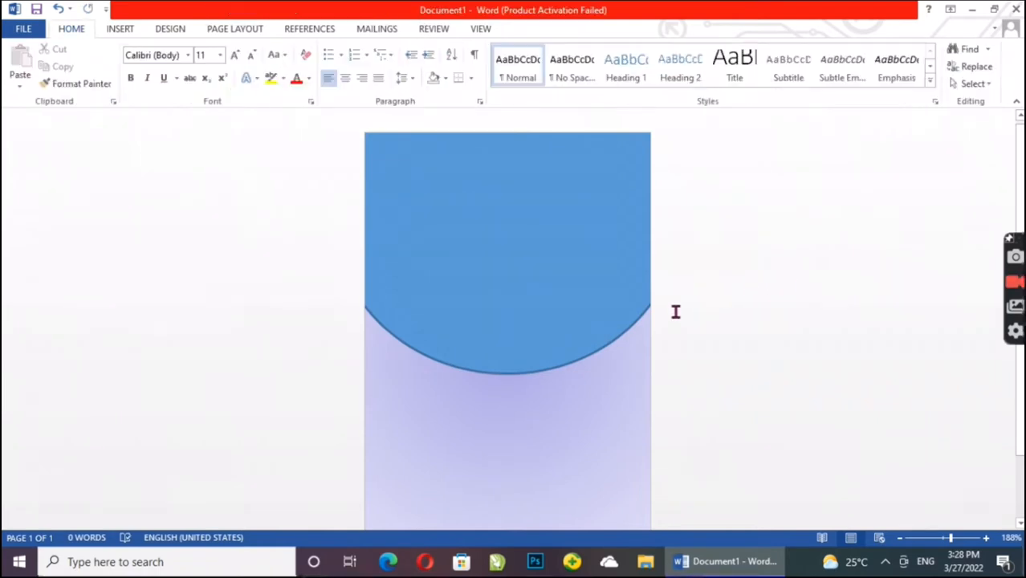
Step: Try the oval at lower positions on the page and undo the moves
{"action": "mouse_move", "coordinate": [521, 300]}
{"action": "left_mouse_down"}
{"action": "mouse_move", "coordinate": [502, 290]}
{"action": "mouse_move", "coordinate": [478, 298]}
{"action": "mouse_move", "coordinate": [518, 315]}
{"action": "left_mouse_up"}
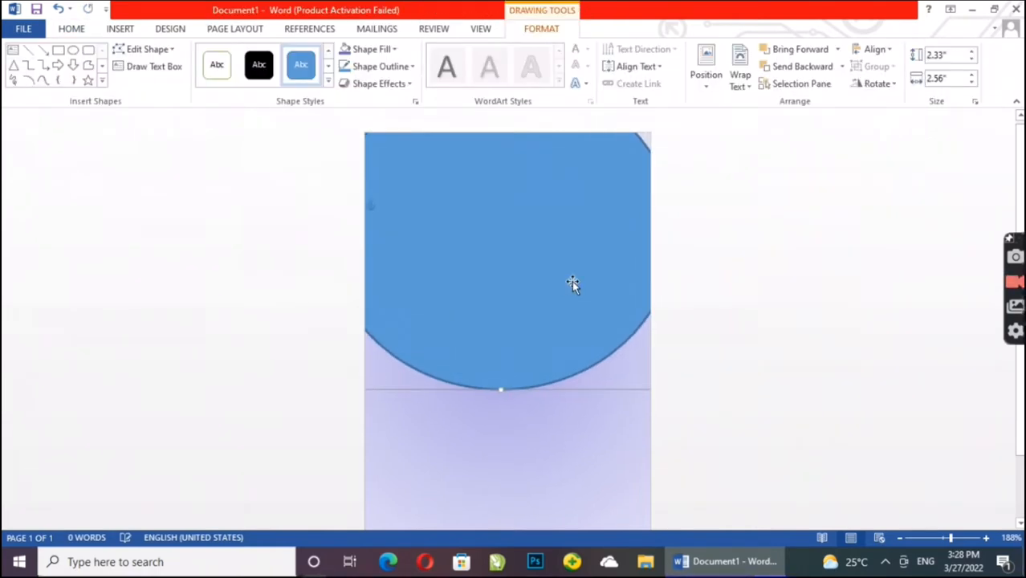
{"action": "left_click_drag", "start_coordinate": [572, 280], "coordinate": [519, 408]}
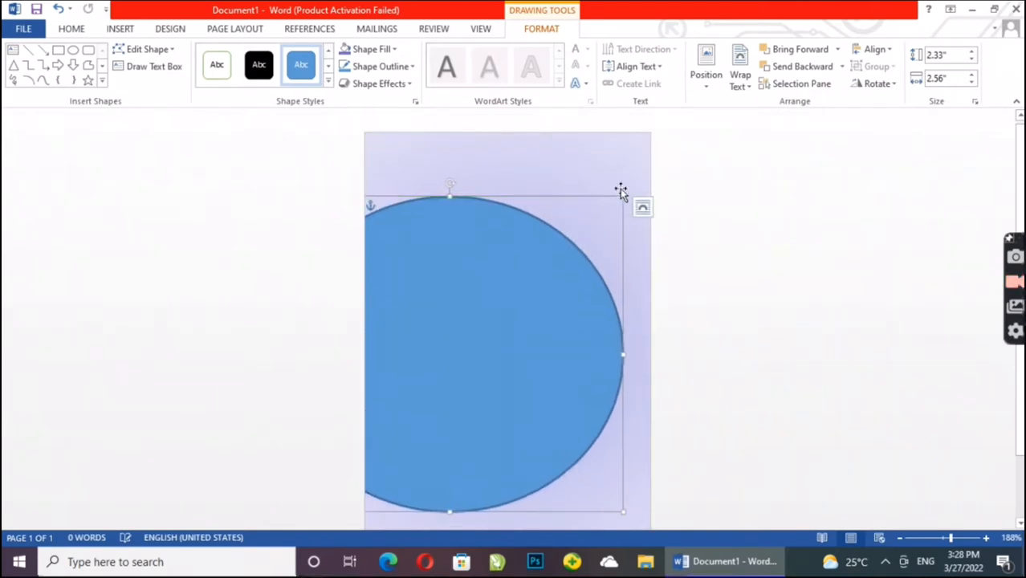
{"action": "key", "text": "ctrl+z"}
{"action": "left_click", "coordinate": [527, 447]}
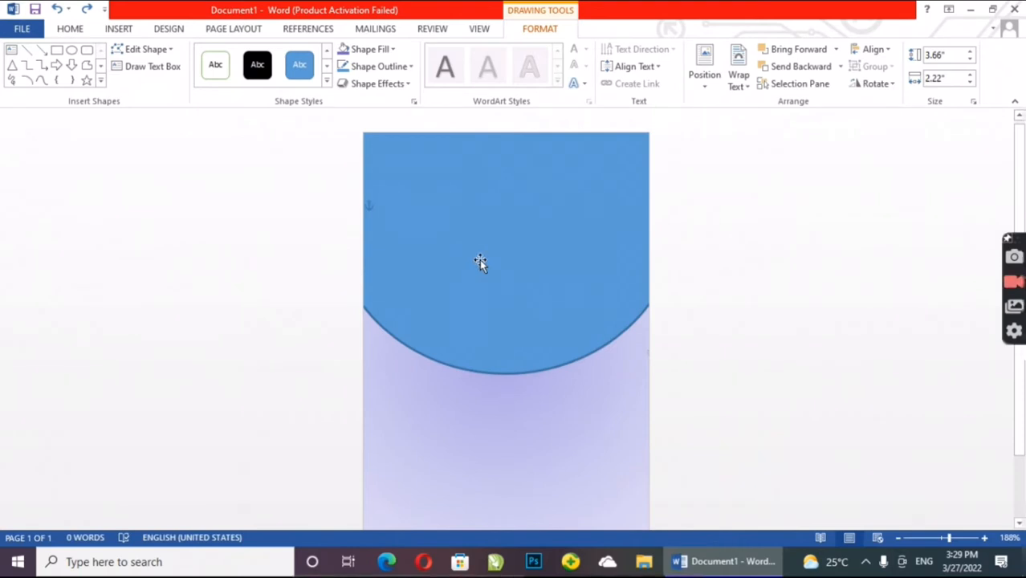
Step: Fill the oval with white and remove its outline
{"action": "left_click", "coordinate": [511, 214]}
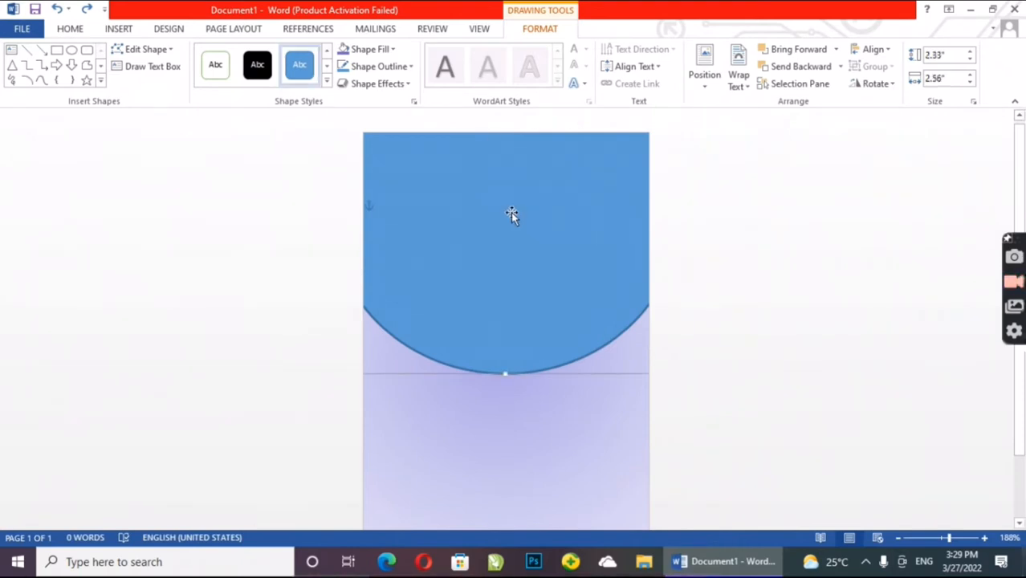
{"action": "left_click", "coordinate": [389, 58]}
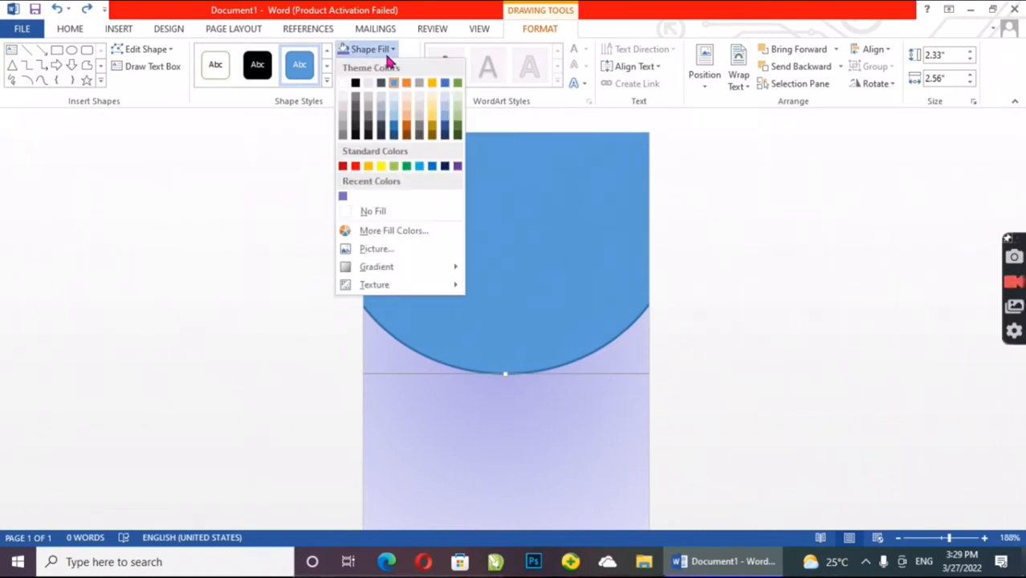
{"action": "left_click", "coordinate": [342, 84]}
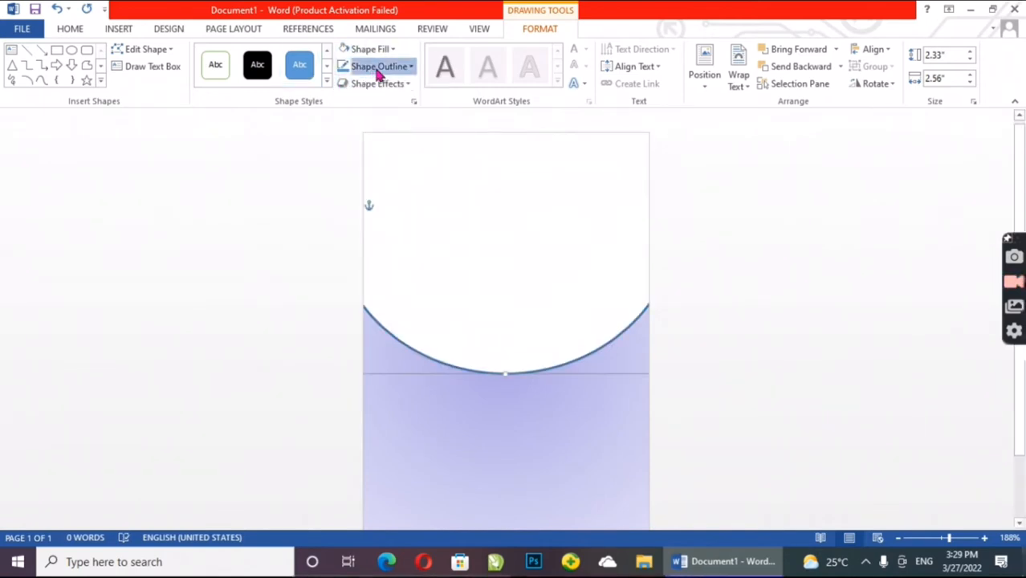
{"action": "left_click", "coordinate": [381, 68]}
{"action": "left_click", "coordinate": [362, 227]}
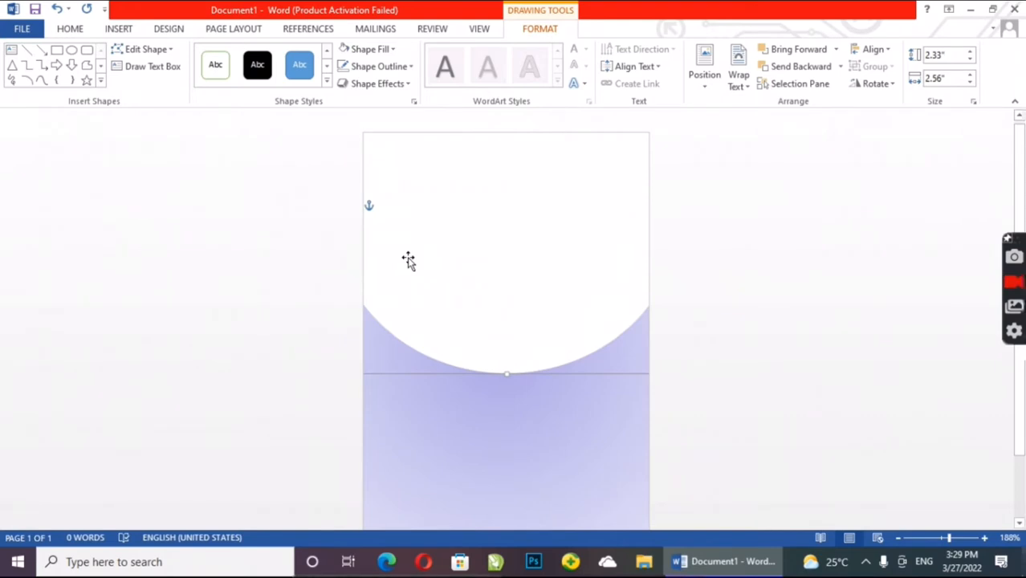
Step: Nudge the white oval slightly to the left on the page
{"action": "key", "text": "Left"}
{"action": "key", "text": "Left"}
{"action": "key", "text": "Left"}
{"action": "key", "text": "Left"}
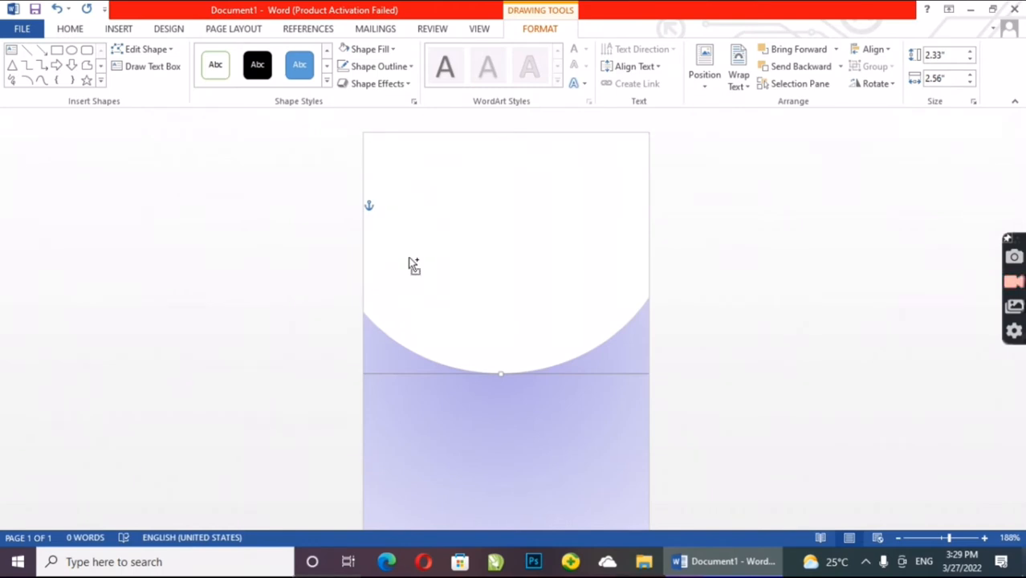
Step: Duplicate the white oval, place the copy slightly higher over the original and fill it with red
{"action": "key", "text": "ctrl+d"}
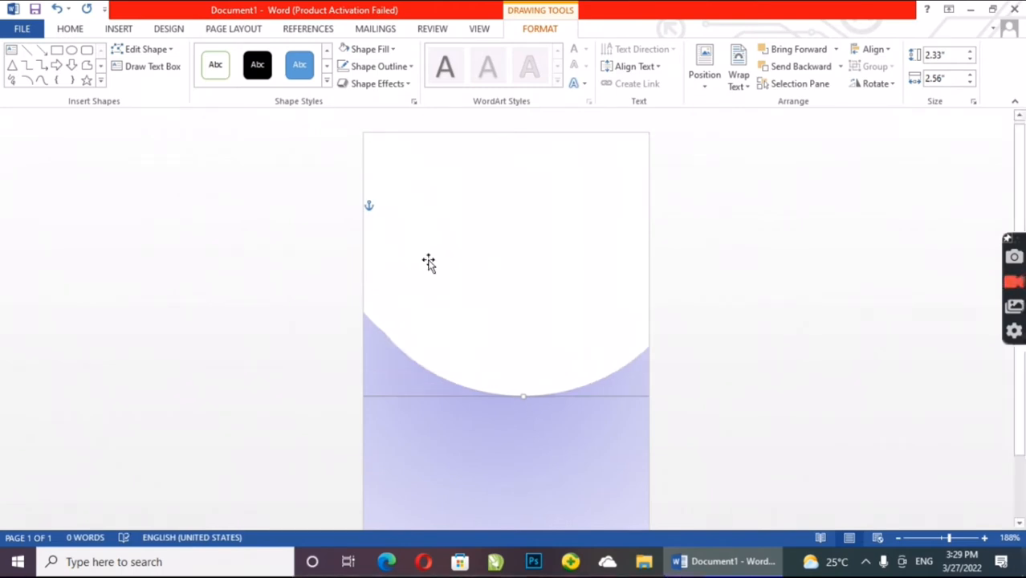
{"action": "left_click_drag", "start_coordinate": [427, 262], "coordinate": [433, 236]}
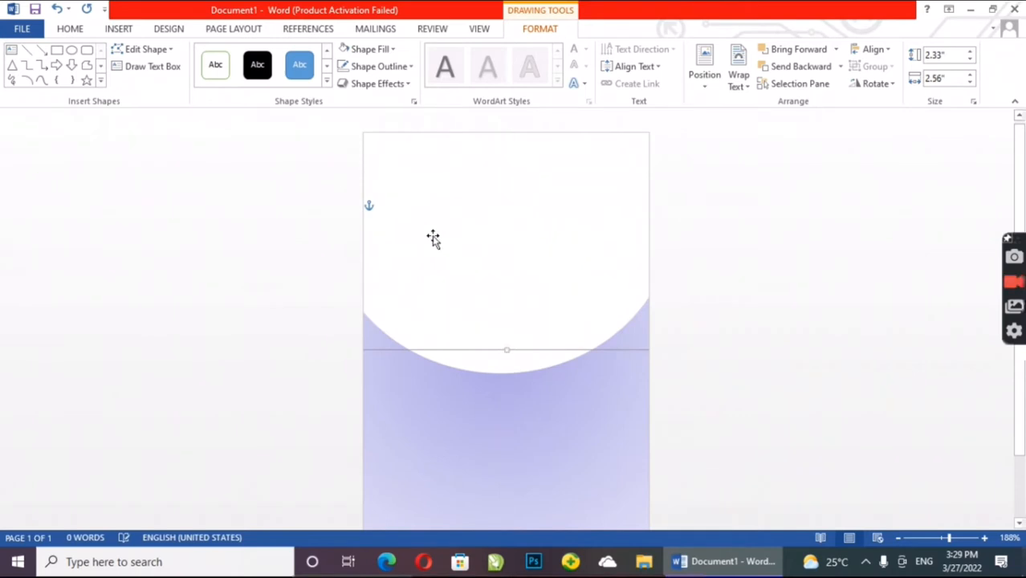
{"action": "left_click", "coordinate": [383, 50]}
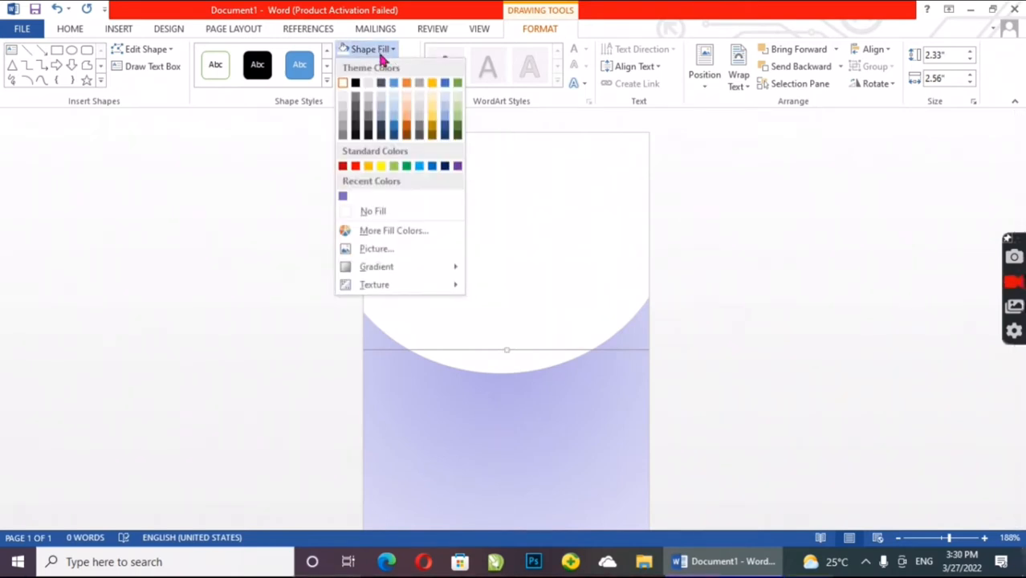
{"action": "left_click", "coordinate": [354, 166]}
Step: Lower the red oval slightly so only a narrow white band shows beneath its curved edge
{"action": "mouse_move", "coordinate": [428, 236]}
{"action": "left_mouse_down"}
{"action": "mouse_move", "coordinate": [435, 258]}
{"action": "mouse_move", "coordinate": [426, 240]}
{"action": "mouse_move", "coordinate": [402, 238]}
{"action": "mouse_move", "coordinate": [424, 244]}
{"action": "left_mouse_up"}
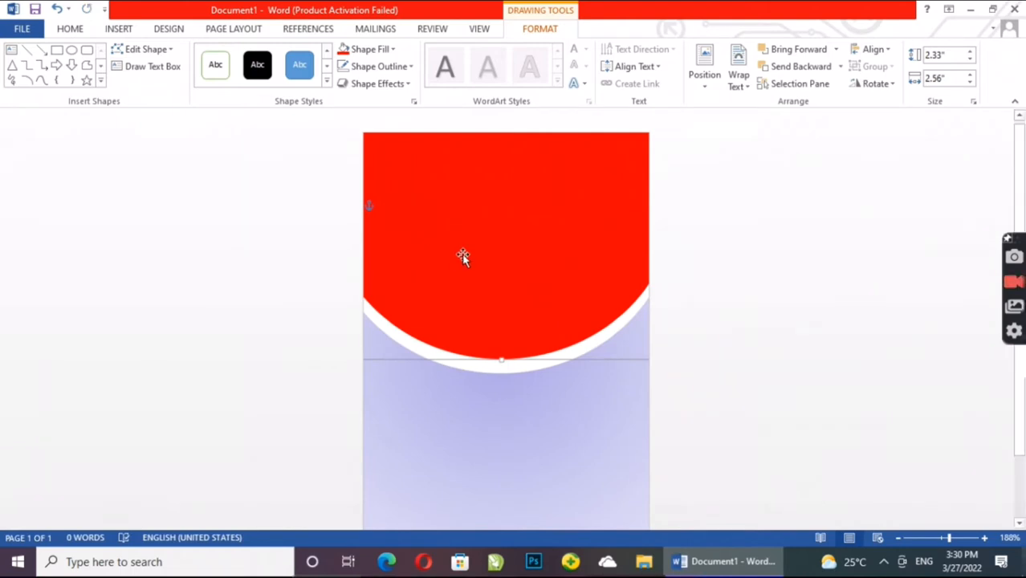
{"action": "key", "text": "Down"}
{"action": "key", "text": "Down"}
{"action": "left_click", "coordinate": [740, 352]}
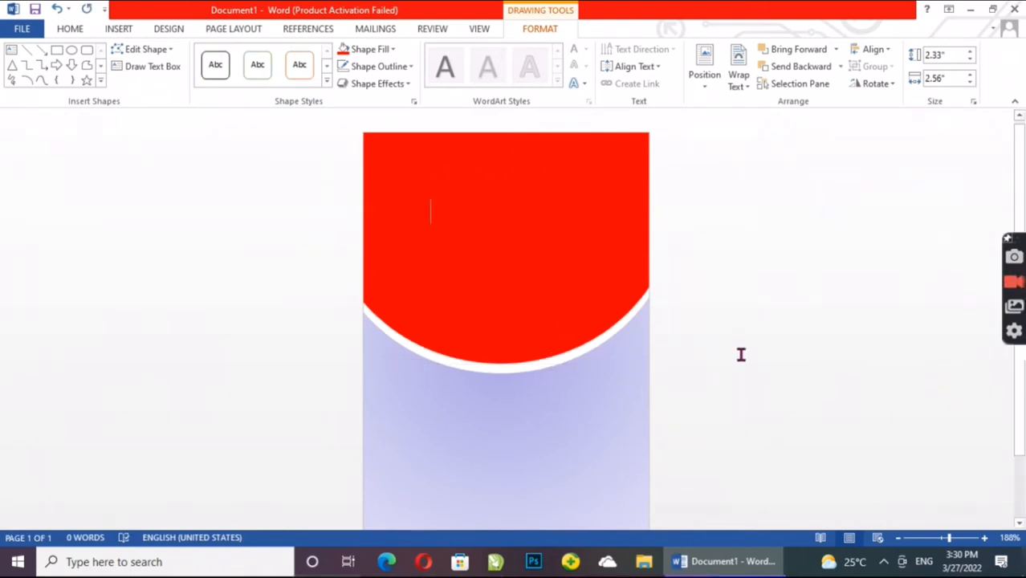
Step: Duplicate the red oval, fill the copy with yellow and move it up so a thin red band shows beneath
{"action": "left_click", "coordinate": [391, 241]}
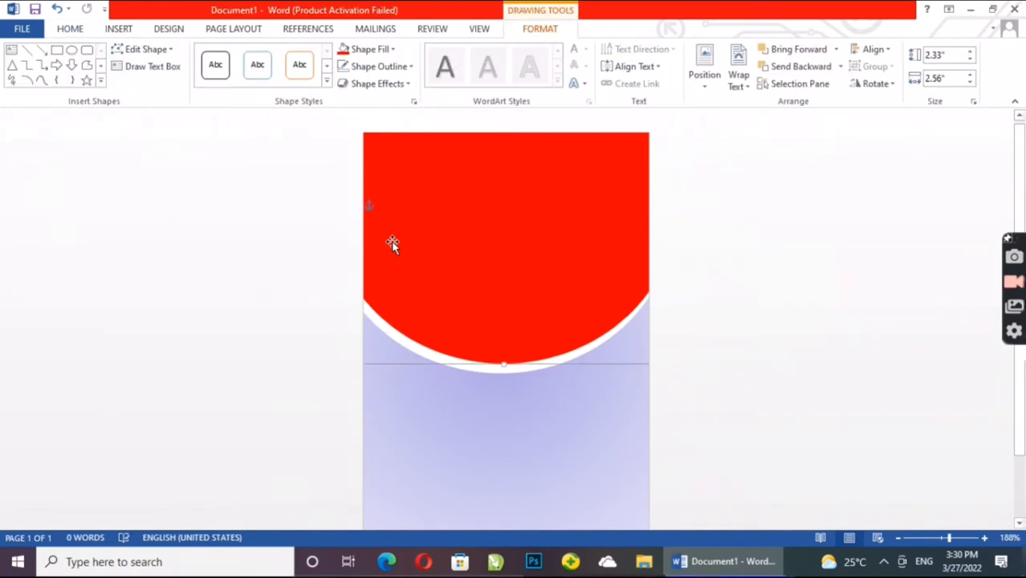
{"action": "key", "text": "ctrl+d"}
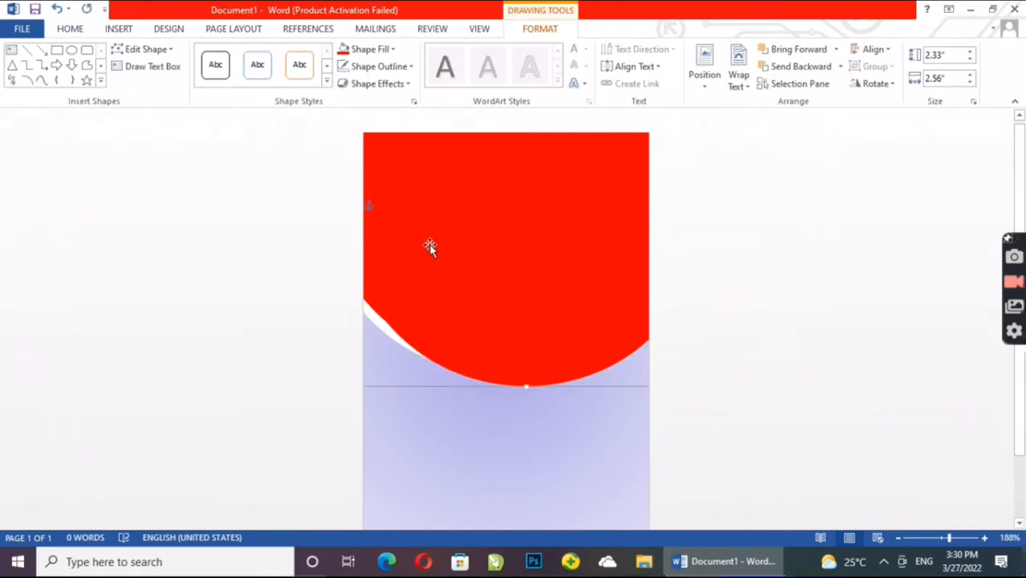
{"action": "left_click", "coordinate": [374, 50]}
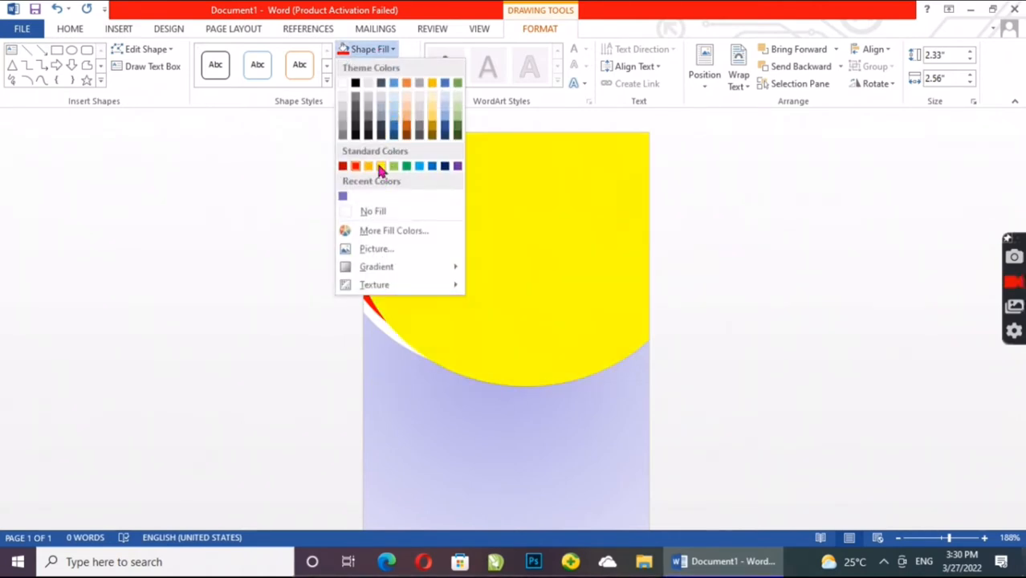
{"action": "left_click", "coordinate": [380, 166]}
{"action": "left_click_drag", "start_coordinate": [465, 271], "coordinate": [443, 234]}
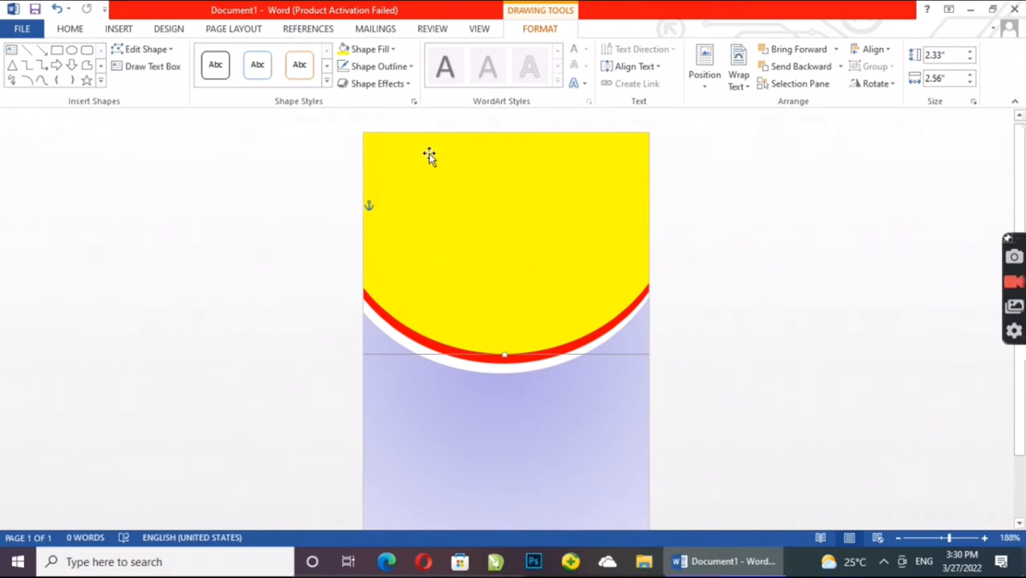
Step: Fill the yellow oval with the From Center gradient from the light variations and deselect it
{"action": "left_click", "coordinate": [369, 49]}
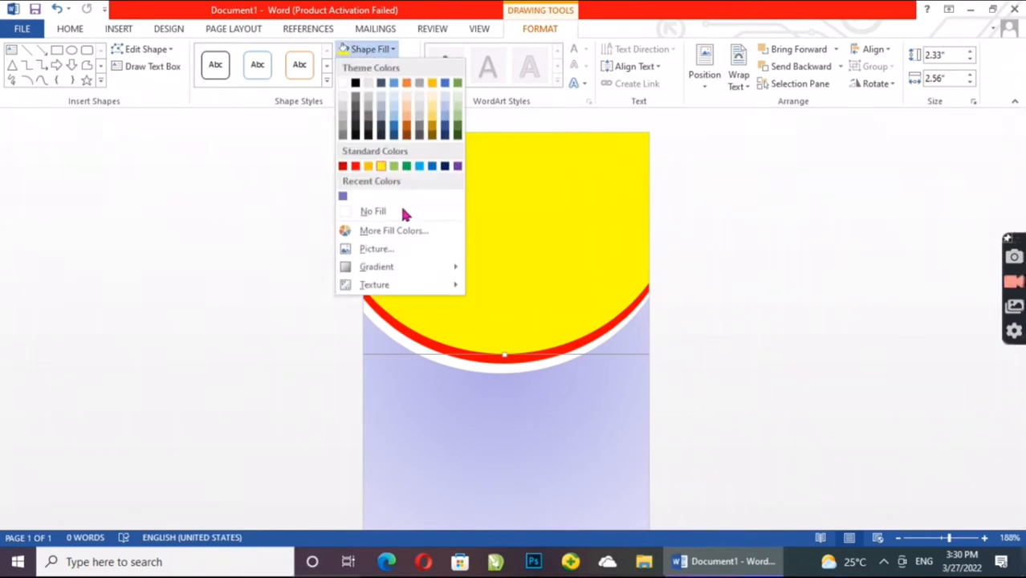
{"action": "mouse_move", "coordinate": [414, 269]}
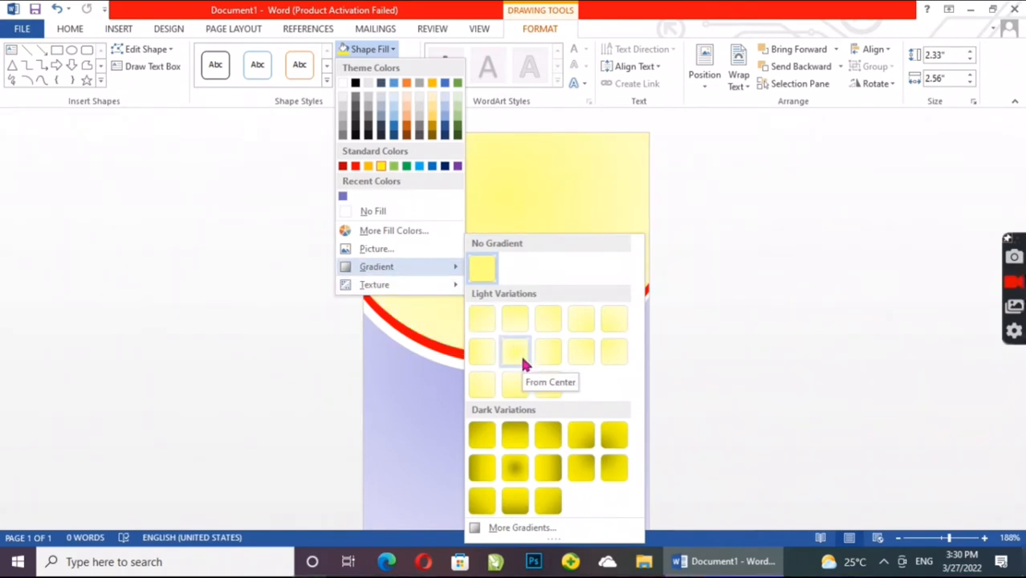
{"action": "left_click", "coordinate": [520, 359]}
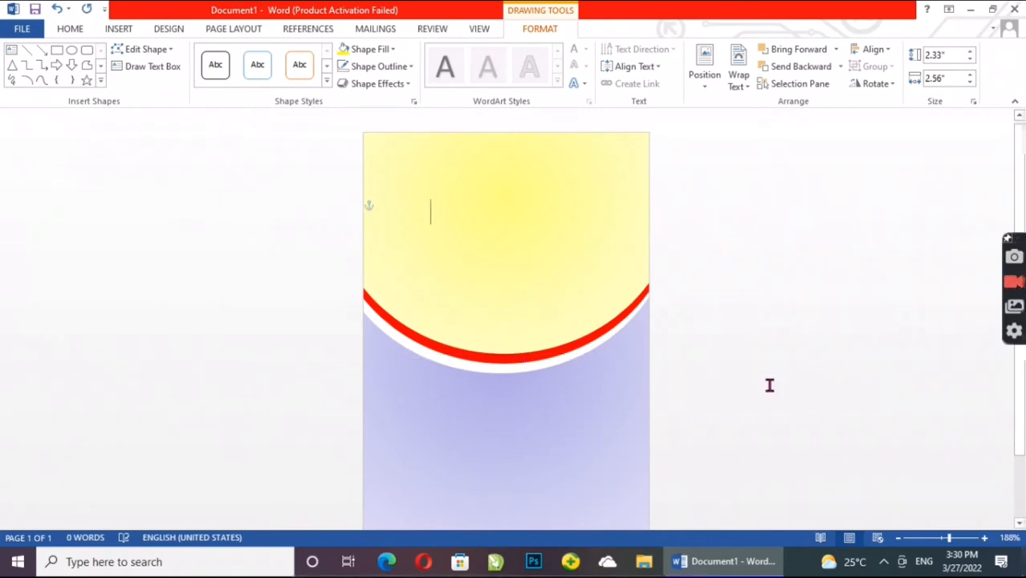
{"action": "left_click", "coordinate": [769, 385]}
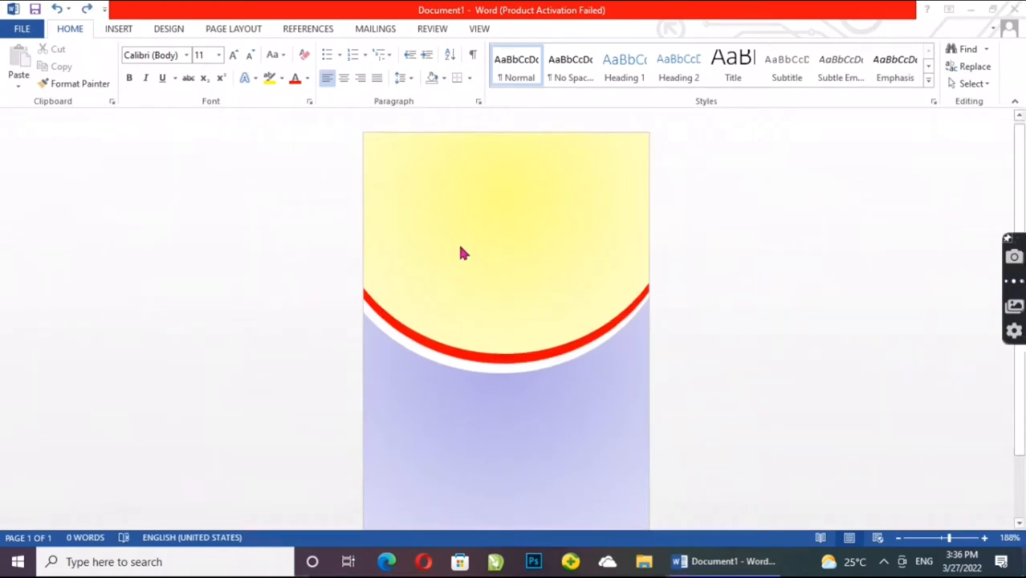
Step: Insert a WordArt text box on the card using the plain black style with a shadow
{"action": "scroll", "coordinate": [417, 216], "scroll_direction": "down", "scroll_amount": 1}
{"action": "scroll", "coordinate": [337, 147], "scroll_direction": "up", "scroll_amount": 1}
{"action": "left_click", "coordinate": [120, 32]}
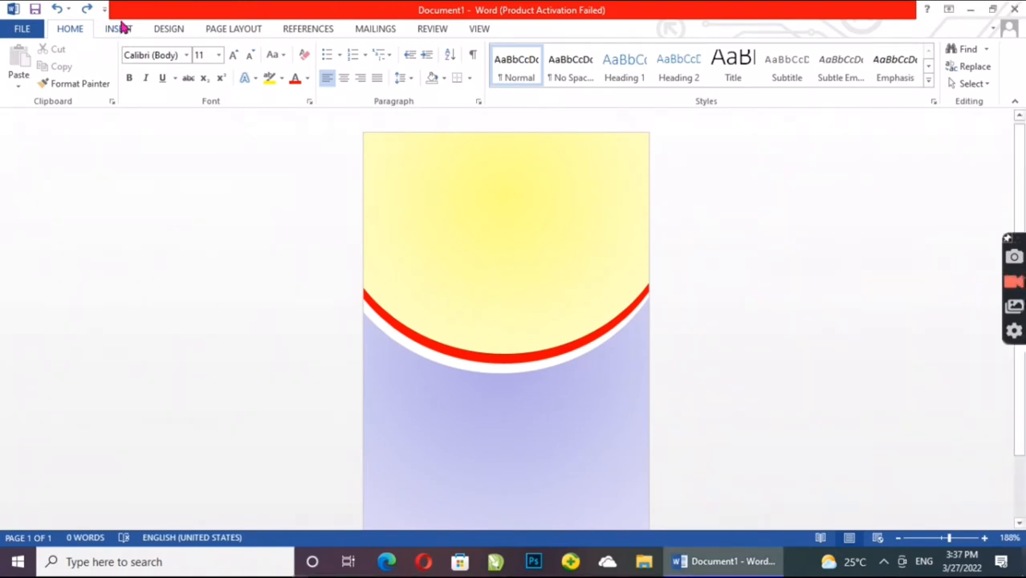
{"action": "left_click", "coordinate": [121, 29]}
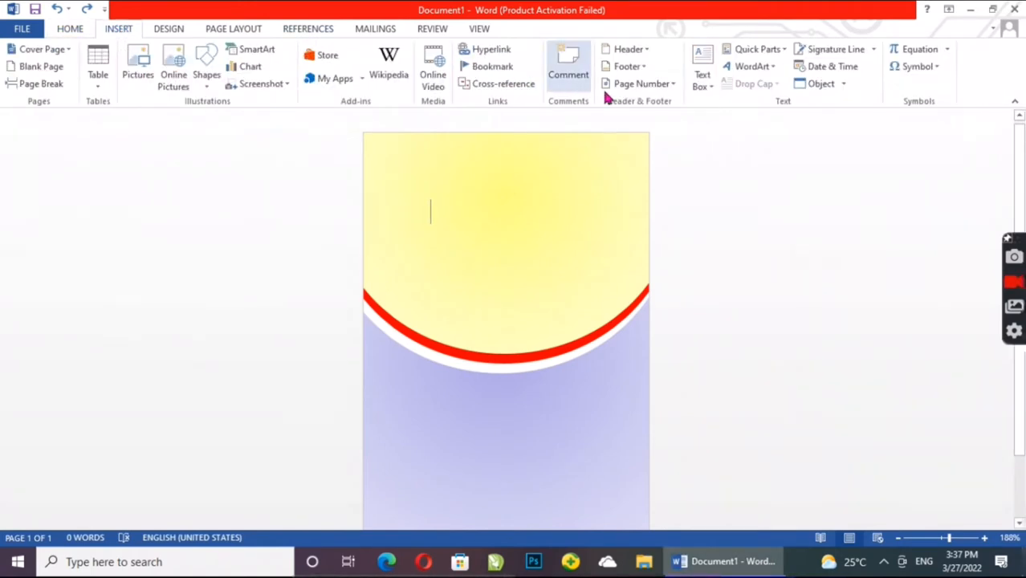
{"action": "left_click", "coordinate": [758, 69]}
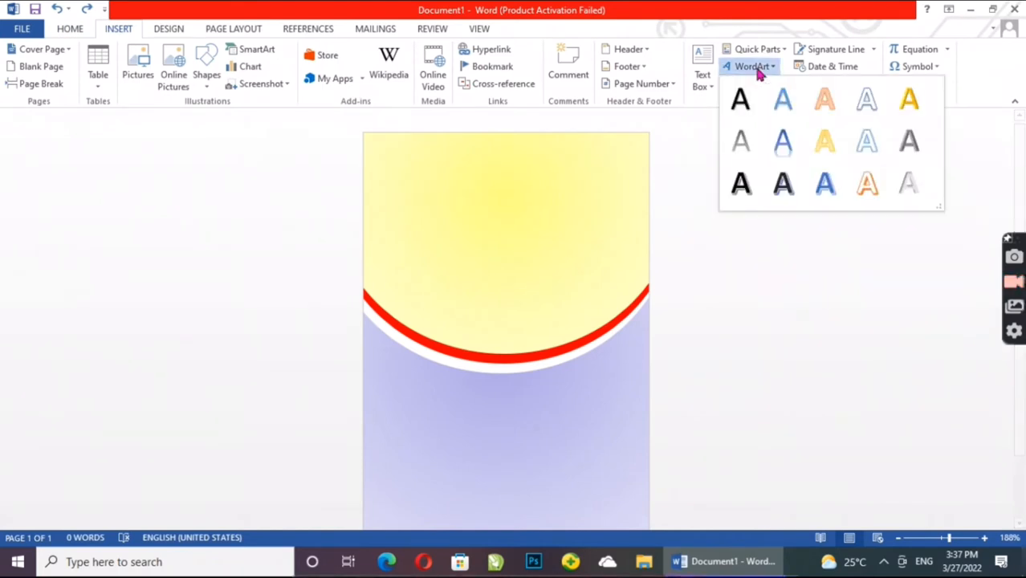
{"action": "left_click", "coordinate": [741, 104]}
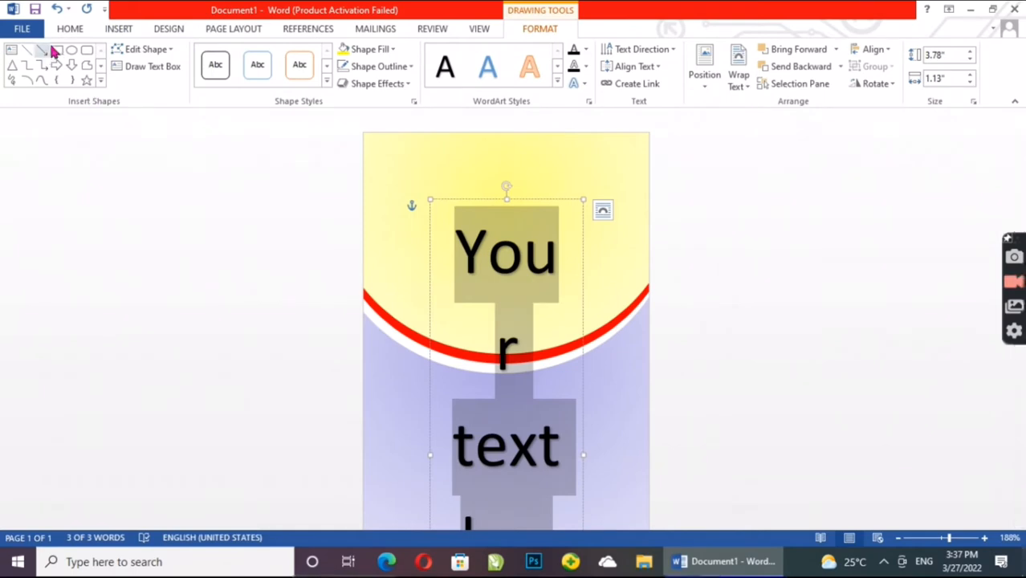
Step: Set the WordArt placeholder text to font size 16 and place the insertion point at its end
{"action": "left_click", "coordinate": [64, 31]}
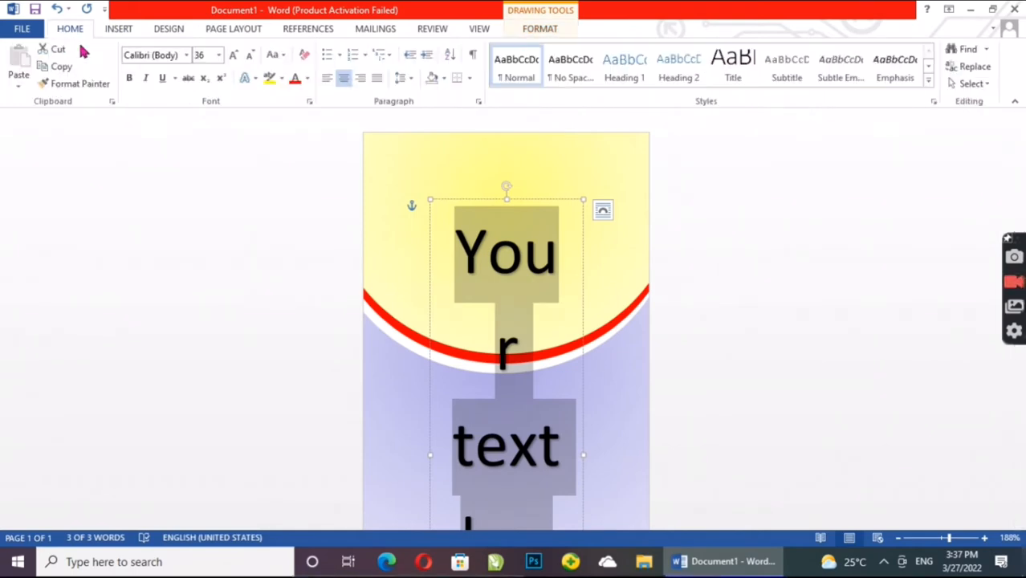
{"action": "left_click", "coordinate": [219, 54]}
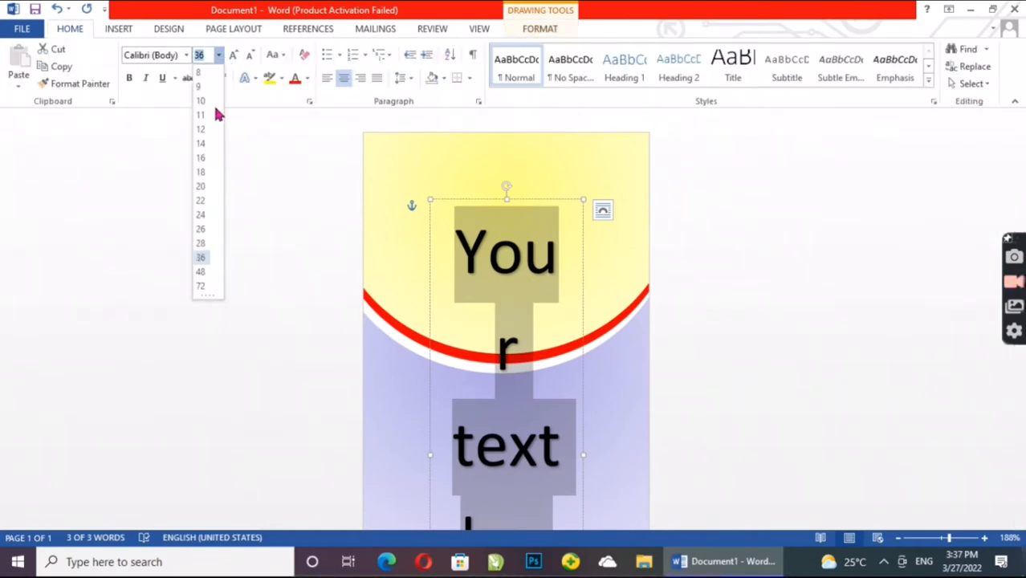
{"action": "left_click", "coordinate": [200, 158]}
{"action": "left_click", "coordinate": [531, 277]}
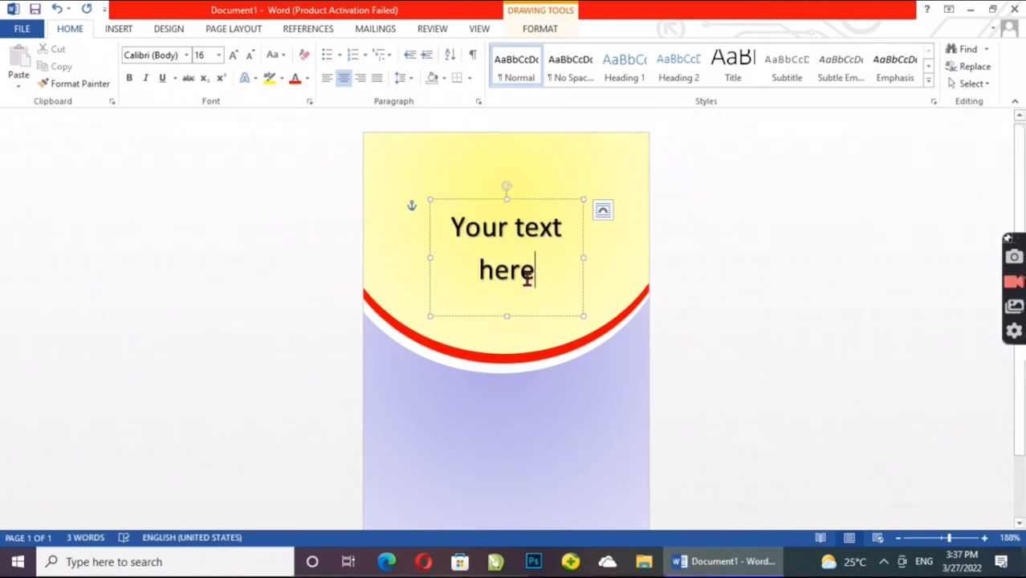